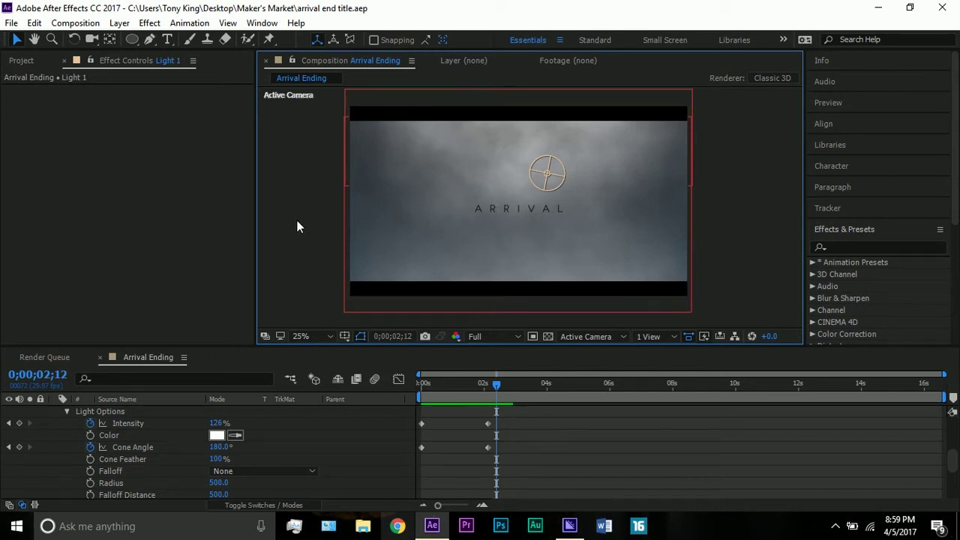
Collapse the Light Options and the Light 1 layer in the timeline to get back to the full layer list.
left_click(65, 411)
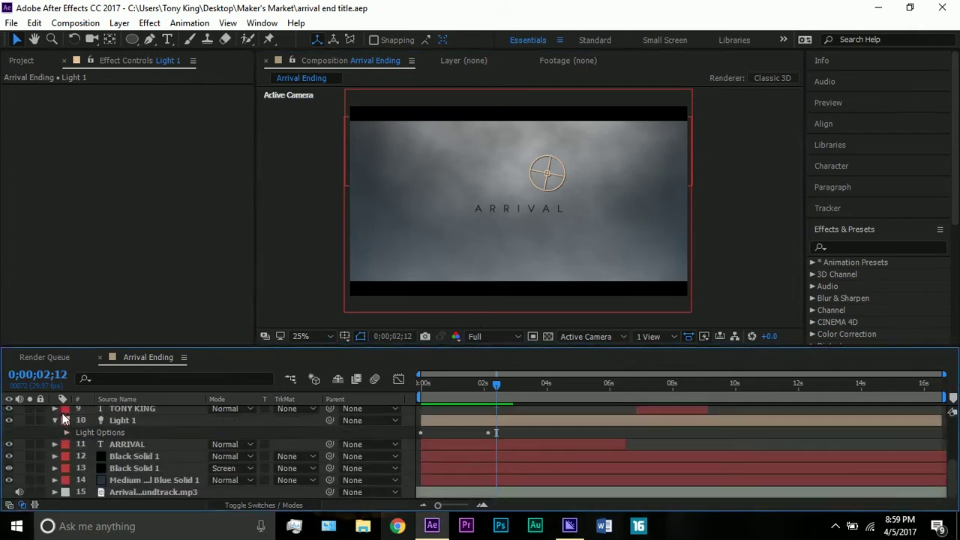
left_click(57, 423)
scroll(136, 438, "up", 3)
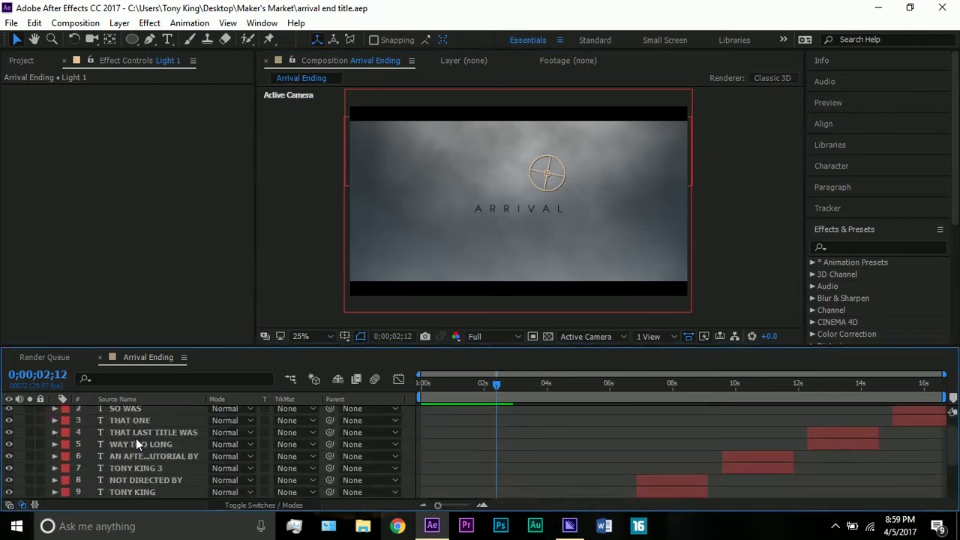
scroll(136, 438, "up", 1)
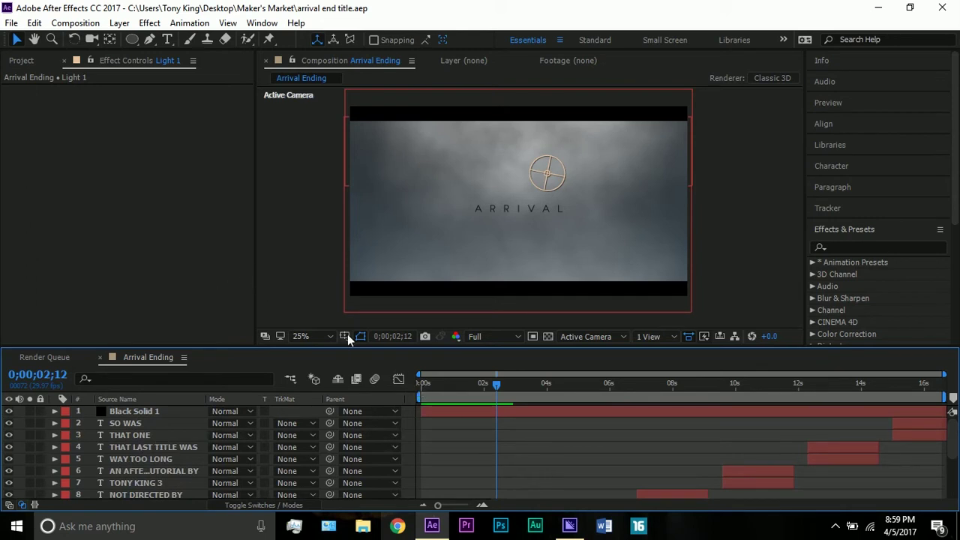
Check the mask on the topmost Black Solid 1 letterbox layer and set the composition magnification to Fit up to 100%.
left_click(126, 412)
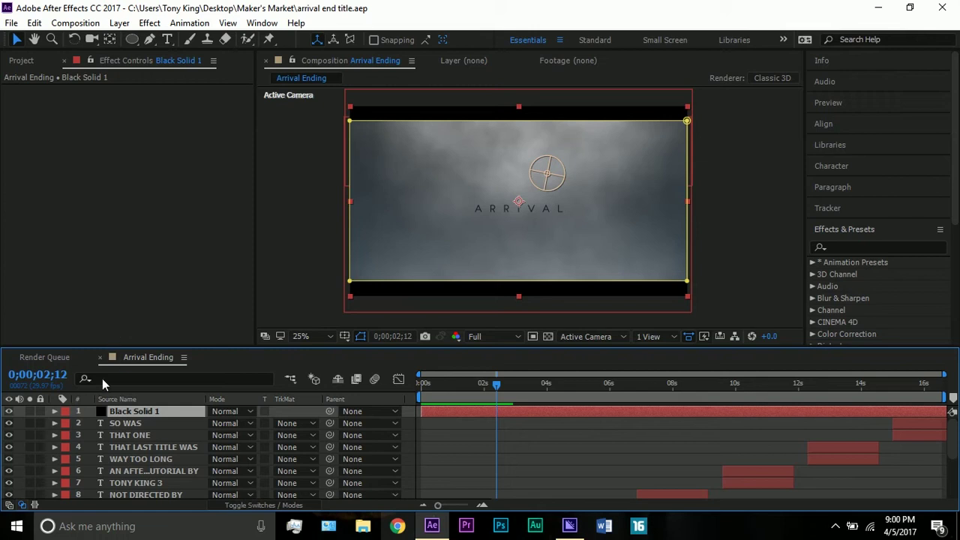
left_click(276, 282)
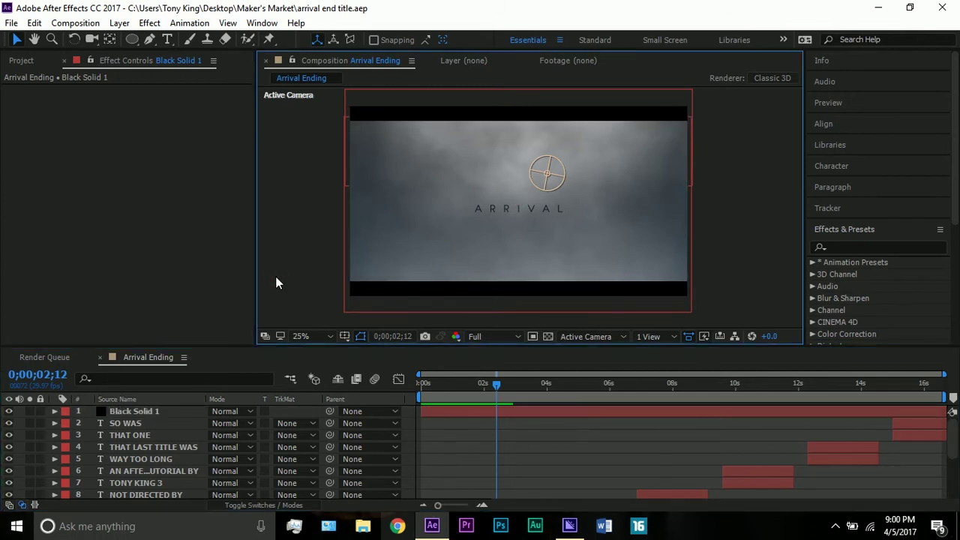
key("comma")
key("period")
left_click(303, 336)
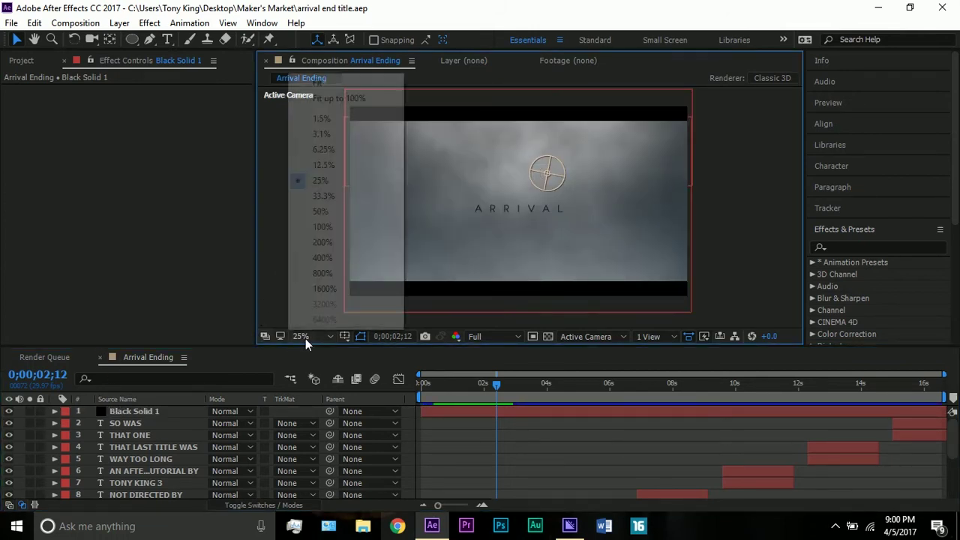
left_click(309, 99)
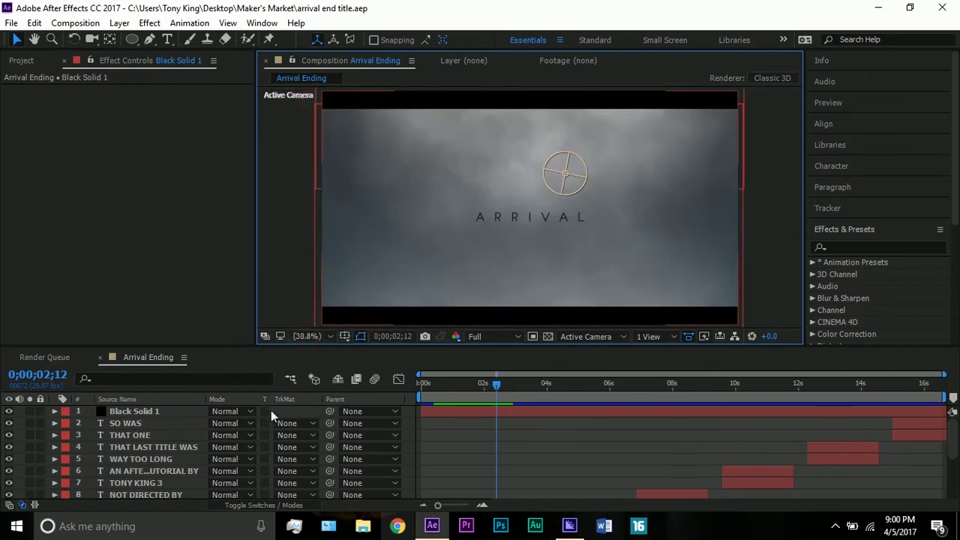
Hide all visual layers except the topmost letterbox solid and the blue background solid, and lock the letterbox layer.
scroll(187, 433, "down", 3)
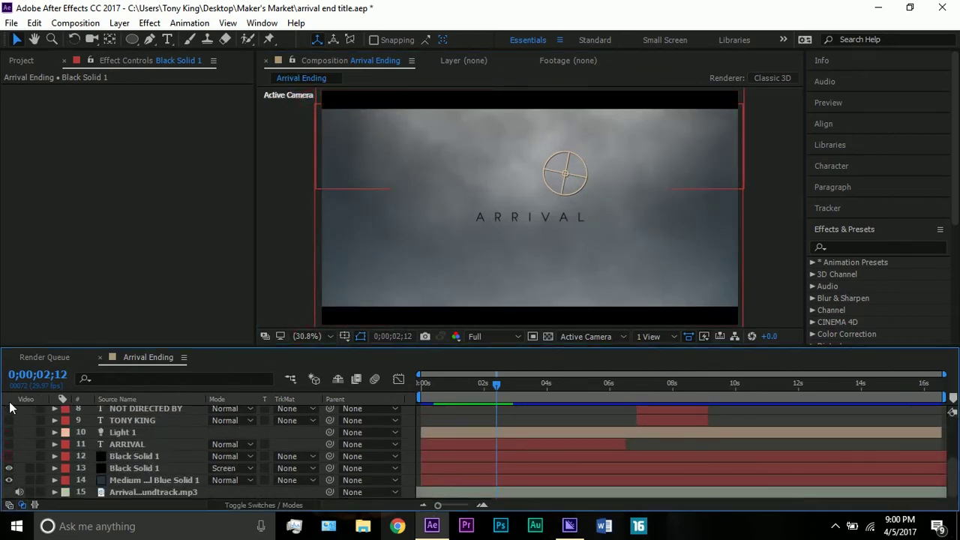
scroll(11, 442, "up", 3)
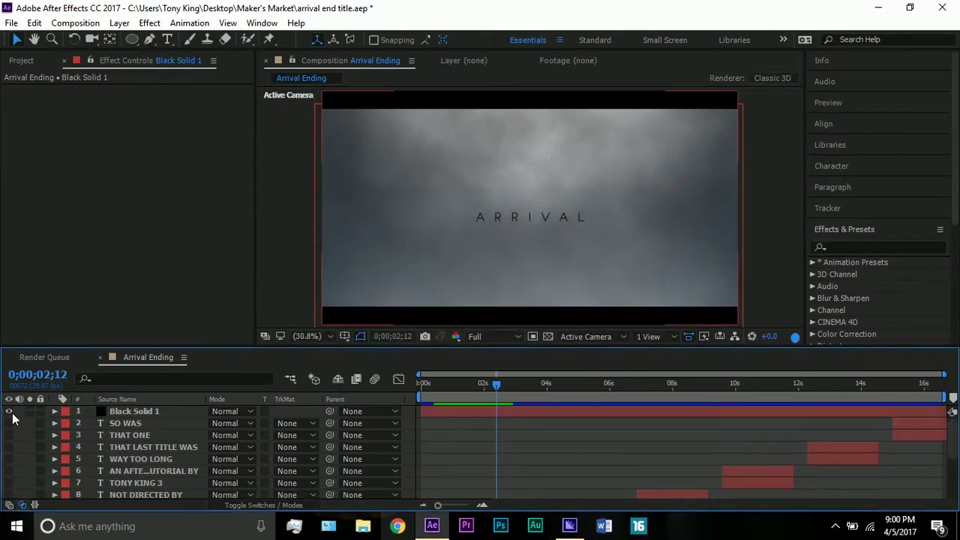
left_click(9, 412)
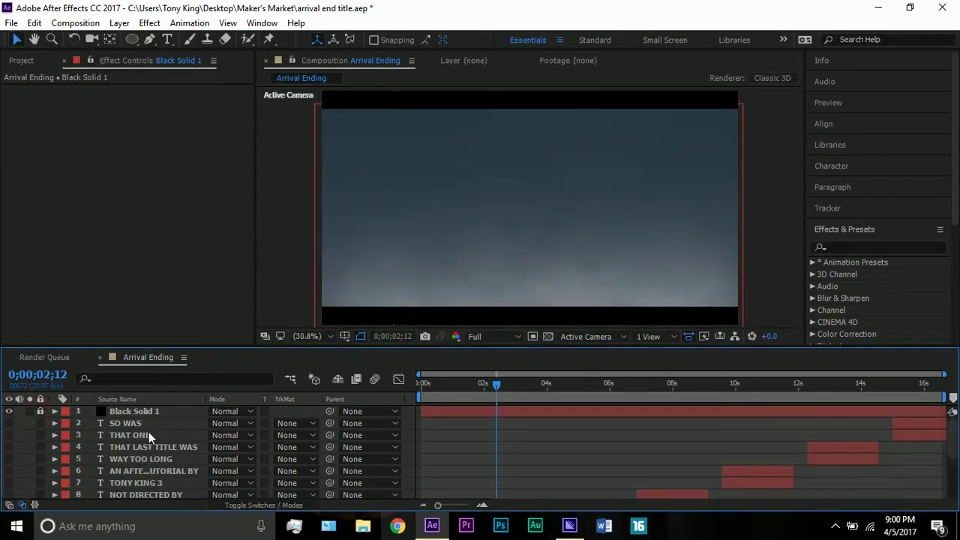
scroll(109, 445, "down", 3)
left_click(9, 468)
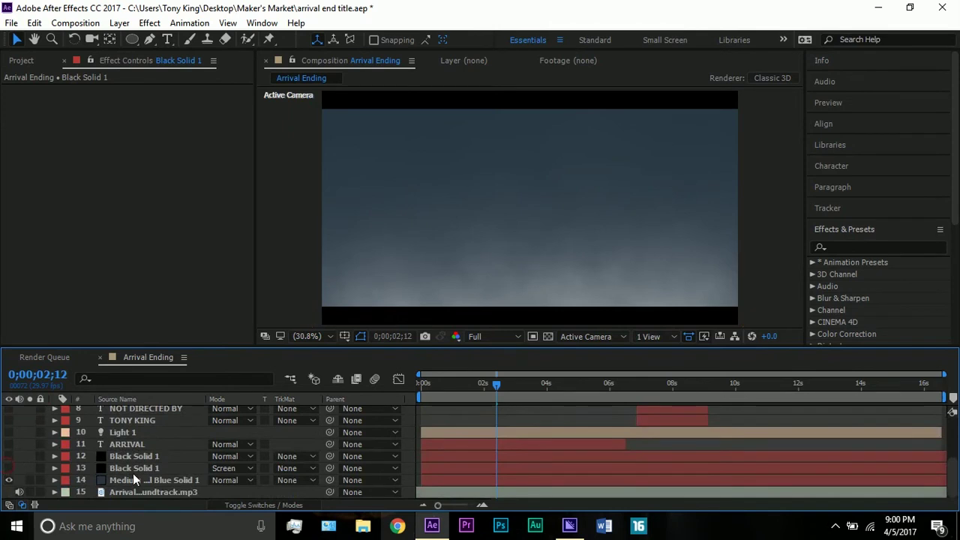
Show the Screen-mode Black Solid 1 layer directly above the blue solid again and select it, keeping layer 12 hidden.
left_click(133, 491)
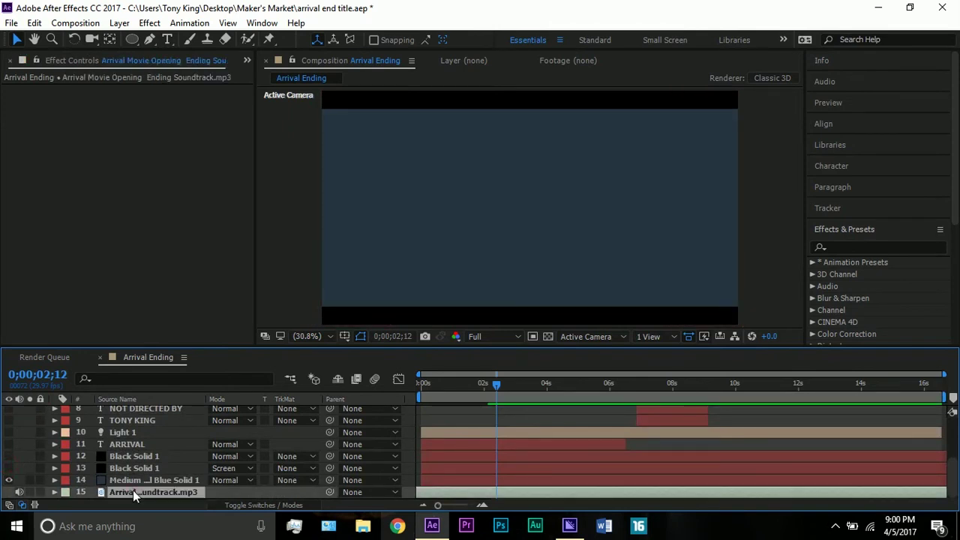
left_click(138, 481)
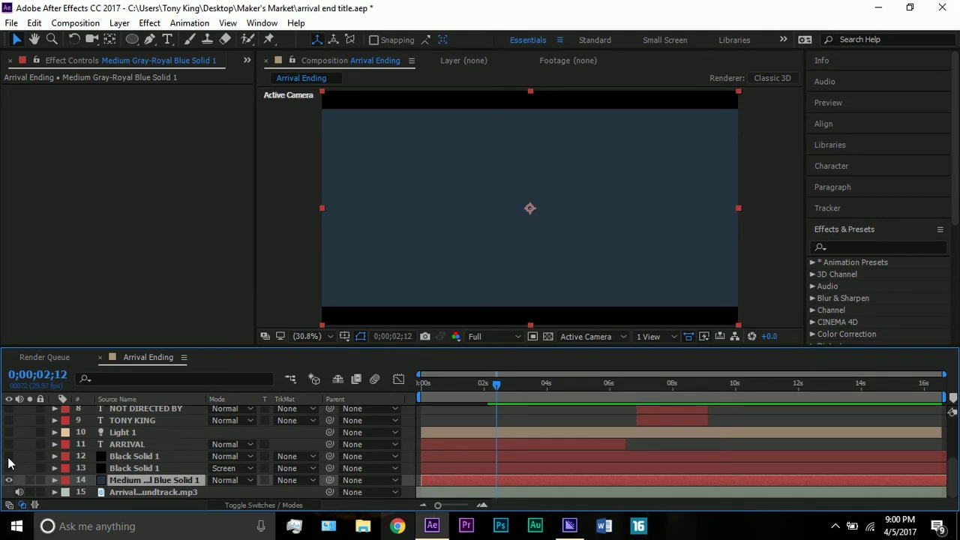
left_click_drag(9, 463, 9, 467)
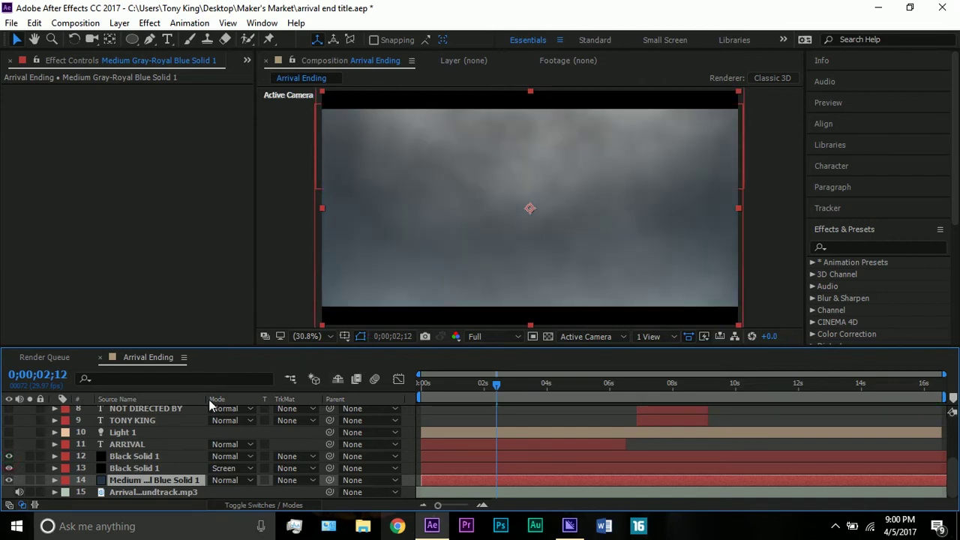
left_click(150, 468)
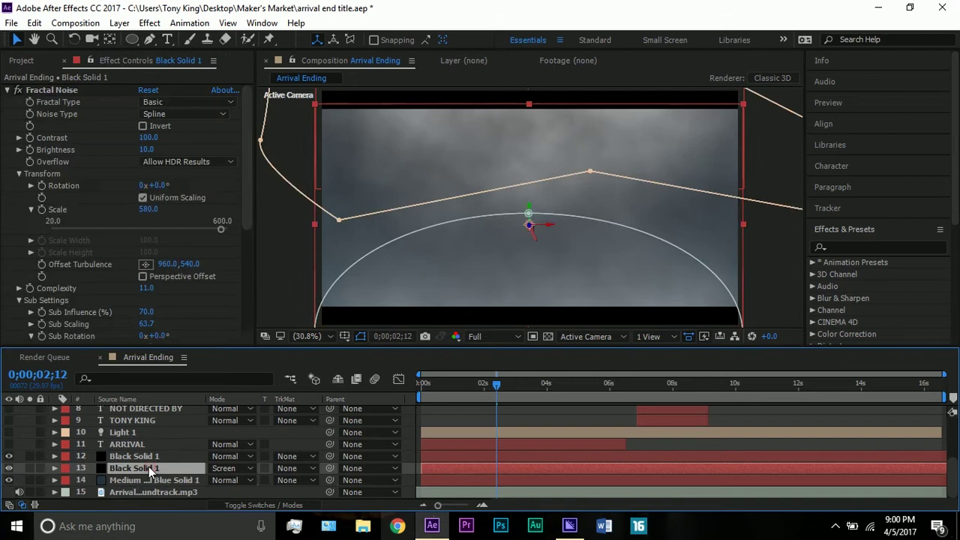
left_click(9, 460)
key("comma")
key("comma")
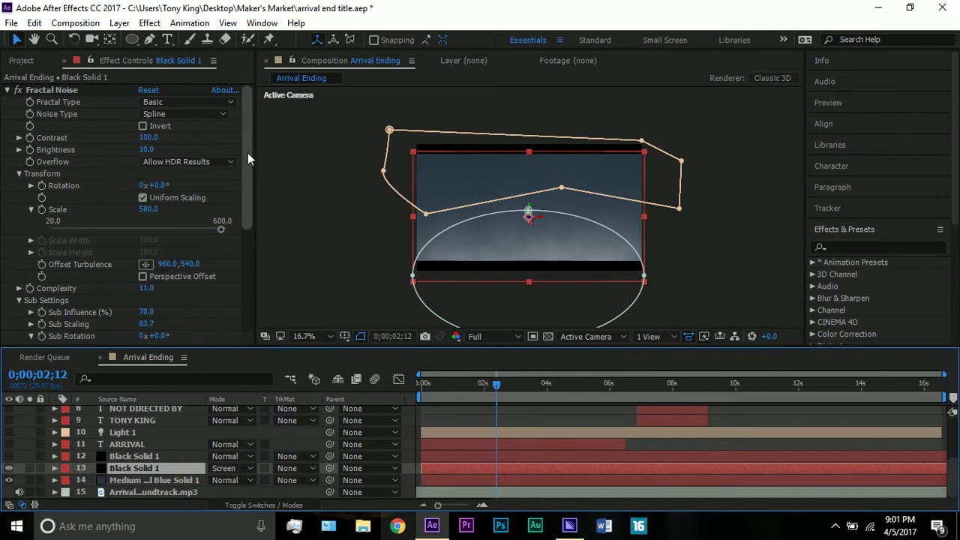
Search the effects library for "fractal" to locate the Fractal Noise effect, and clear the search.
mouse_move(248, 153)
left_mouse_down()
mouse_move(246, 186)
mouse_move(245, 142)
left_mouse_up()
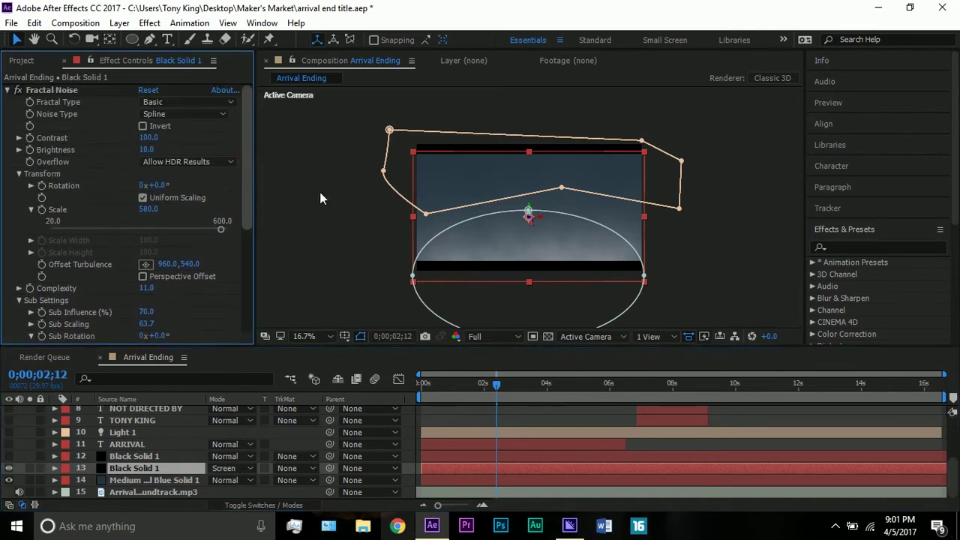
left_click(819, 242)
type("fra")
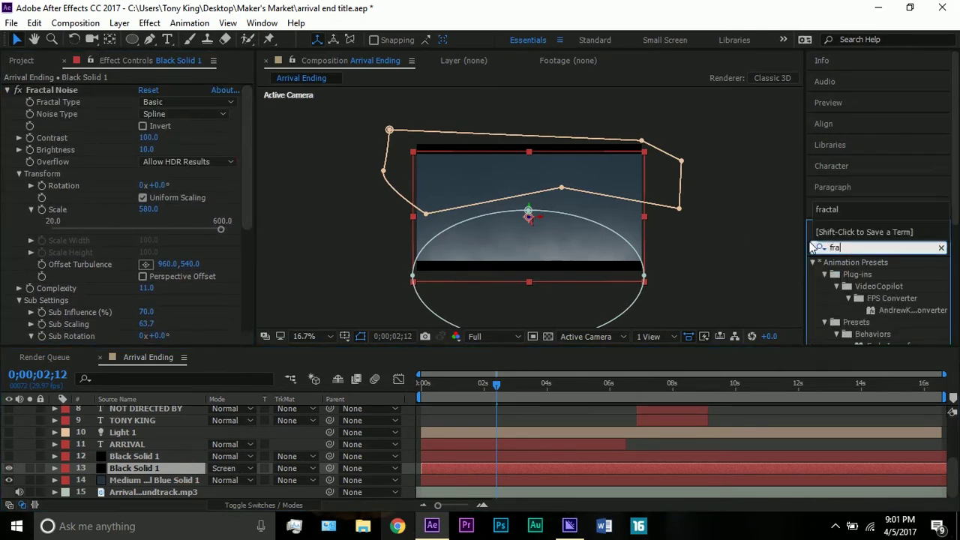
type("ctal")
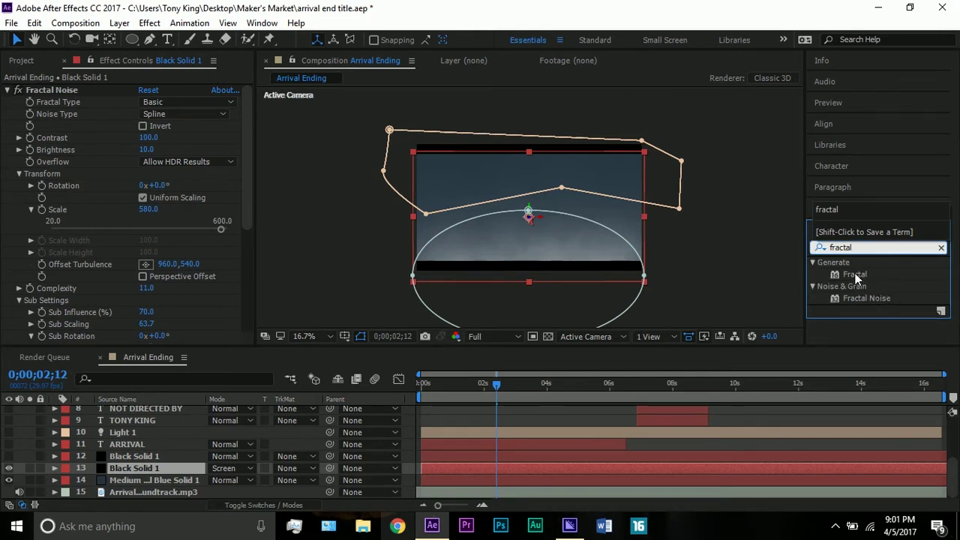
left_click(941, 248)
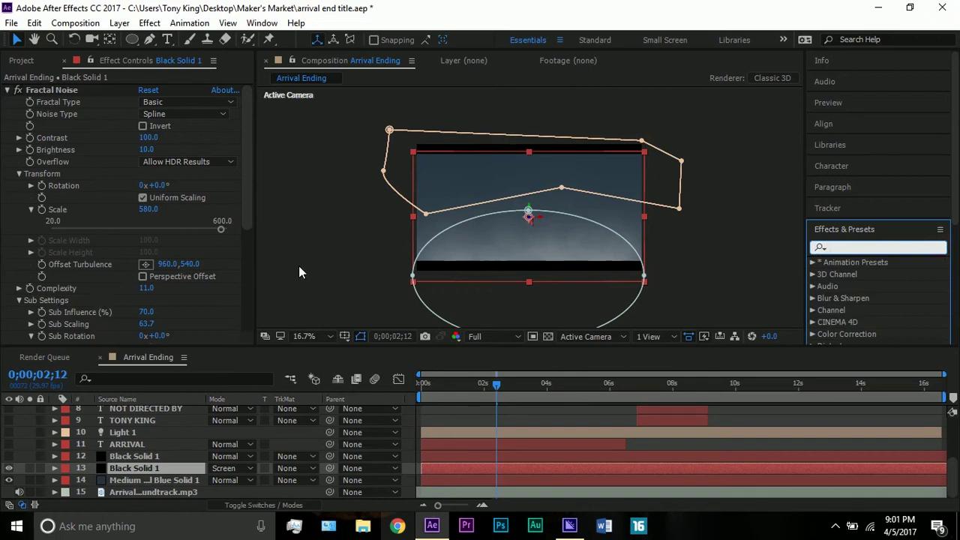
Set the Noise Type of the selected layer's Fractal Noise effect to Spline.
left_click(119, 22)
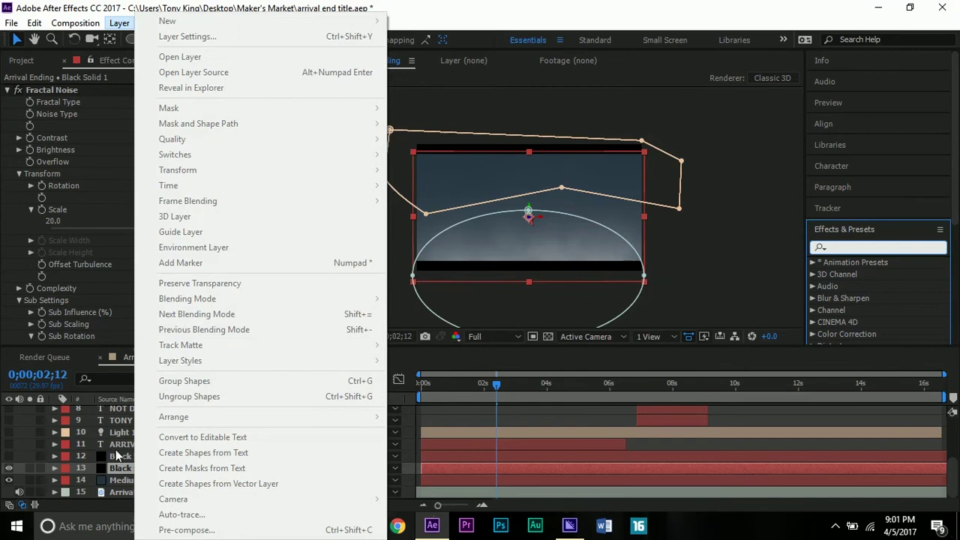
left_click(125, 358)
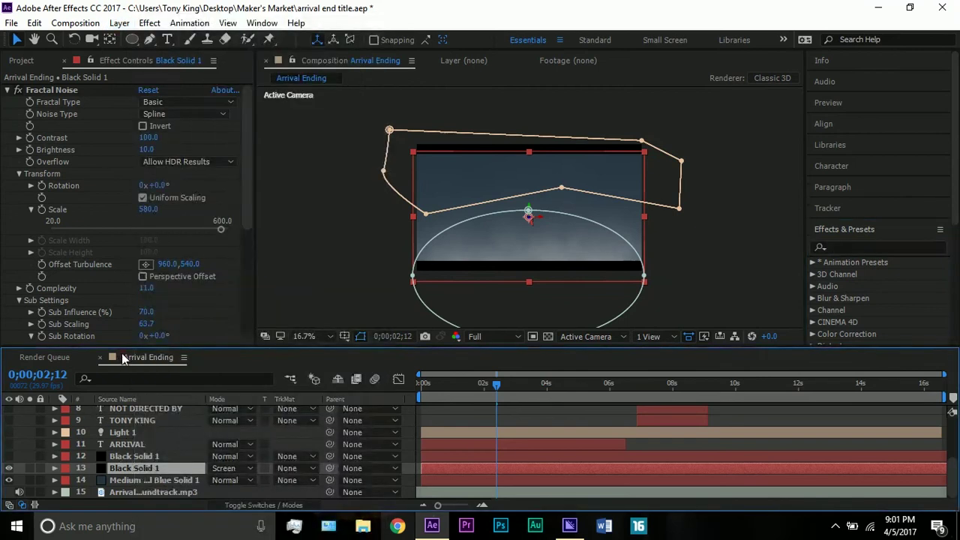
left_click(185, 113)
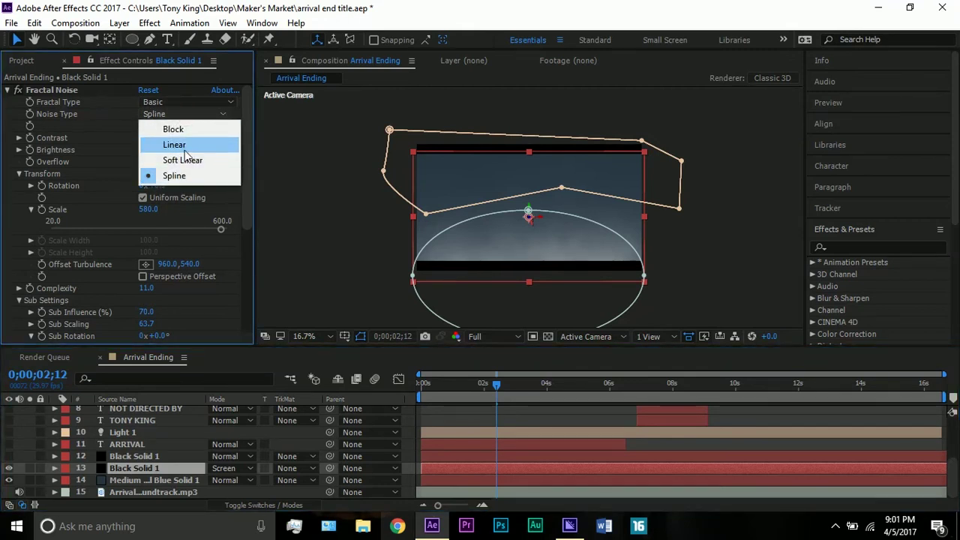
left_click(174, 176)
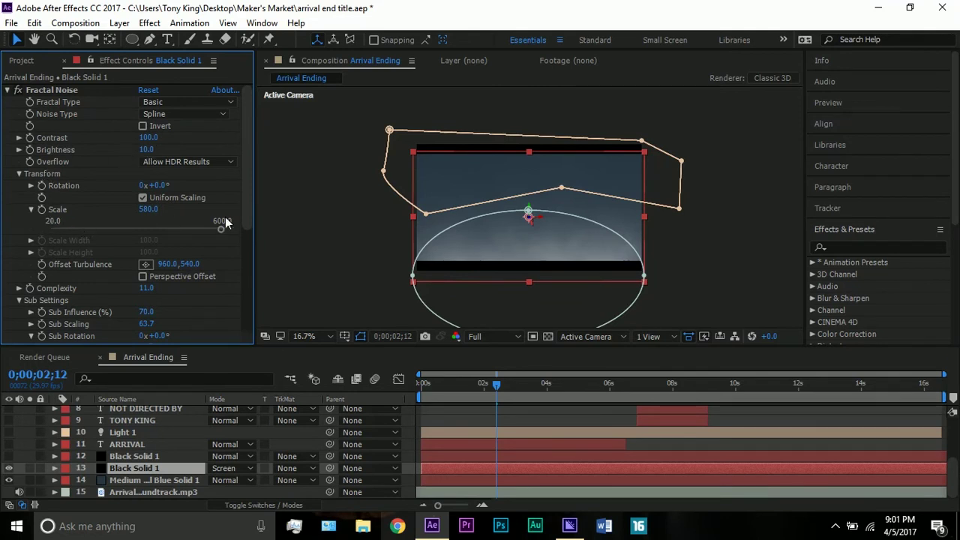
Place the Fractal Noise Offset Turbulence point at the layer's centre, 960.0, 540.0.
left_click(19, 174)
left_click(18, 174)
scroll(62, 194, "down", 2)
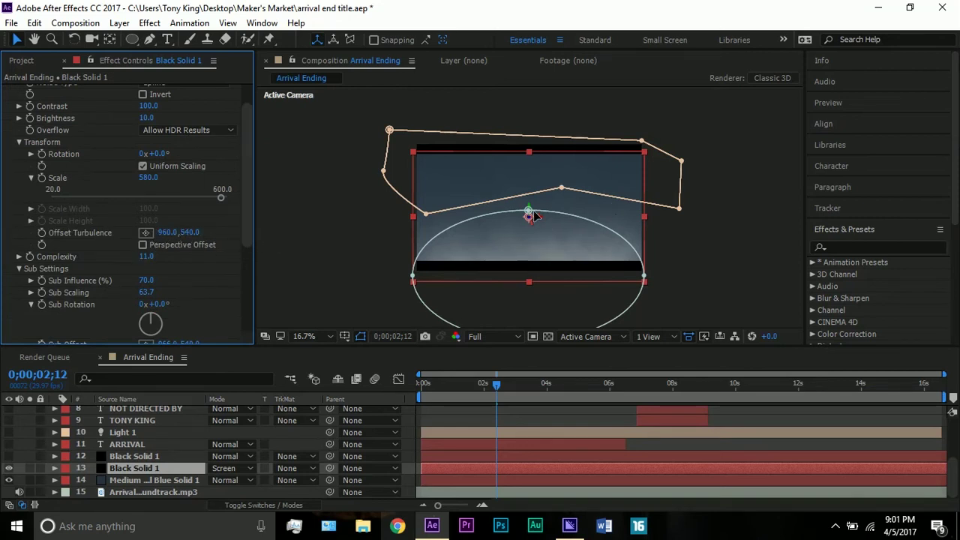
key("period")
key("period")
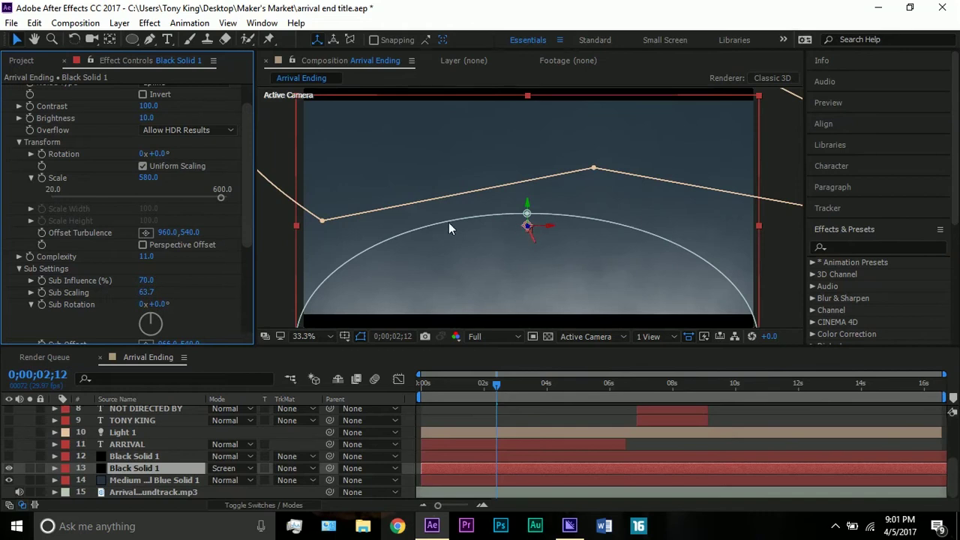
key("comma")
key("comma")
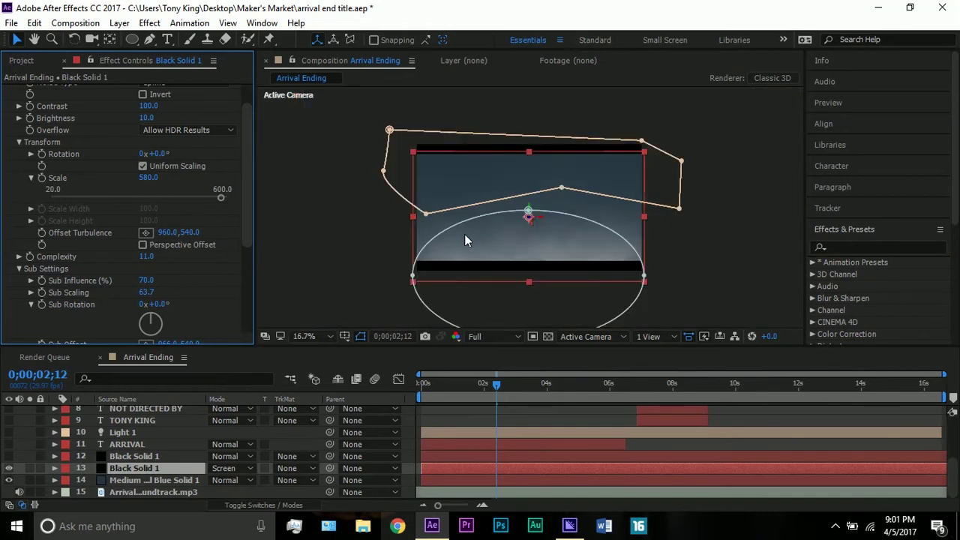
left_click(146, 232)
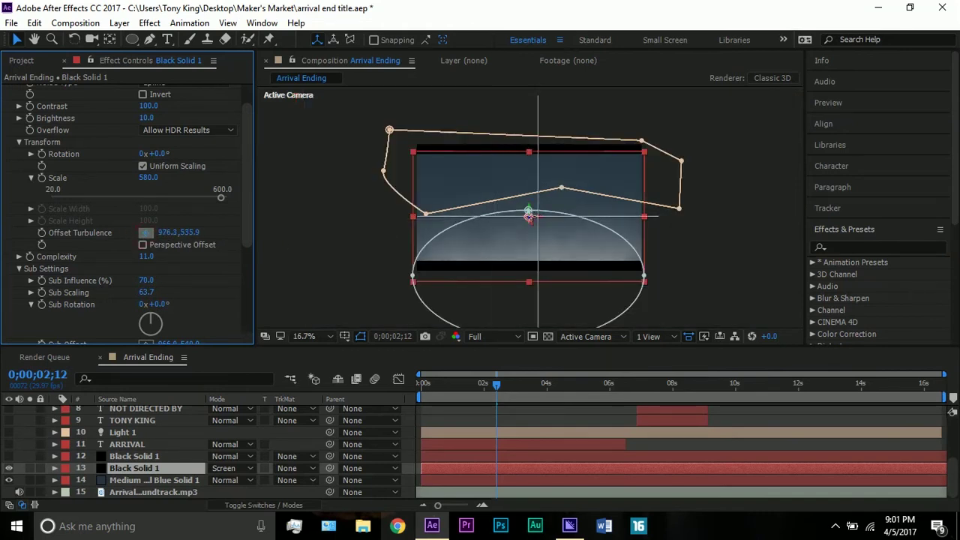
left_click(529, 216)
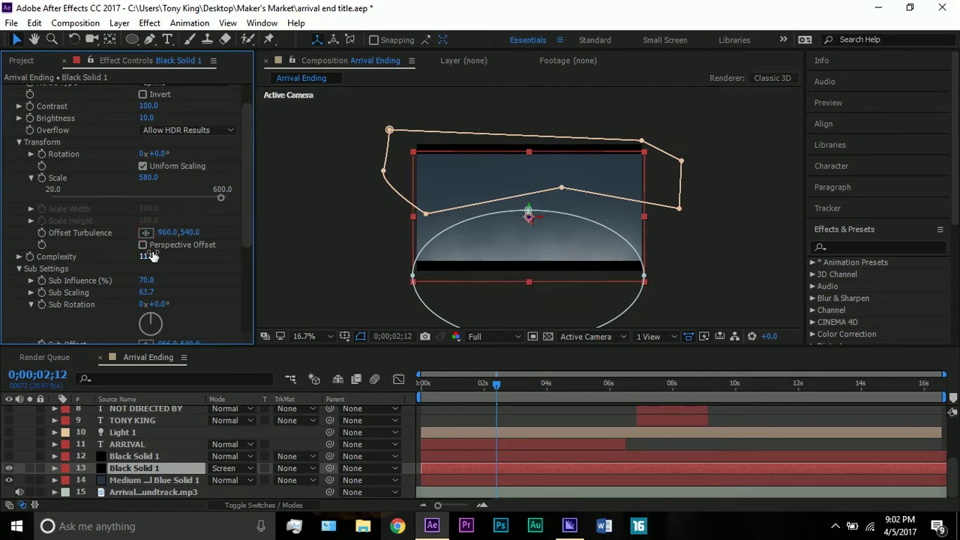
Examine the Fractal Noise Sub Settings and how Evolution is keyframed at the composition's start, end and at 0;00;03;17.
scroll(49, 256, "down", 2)
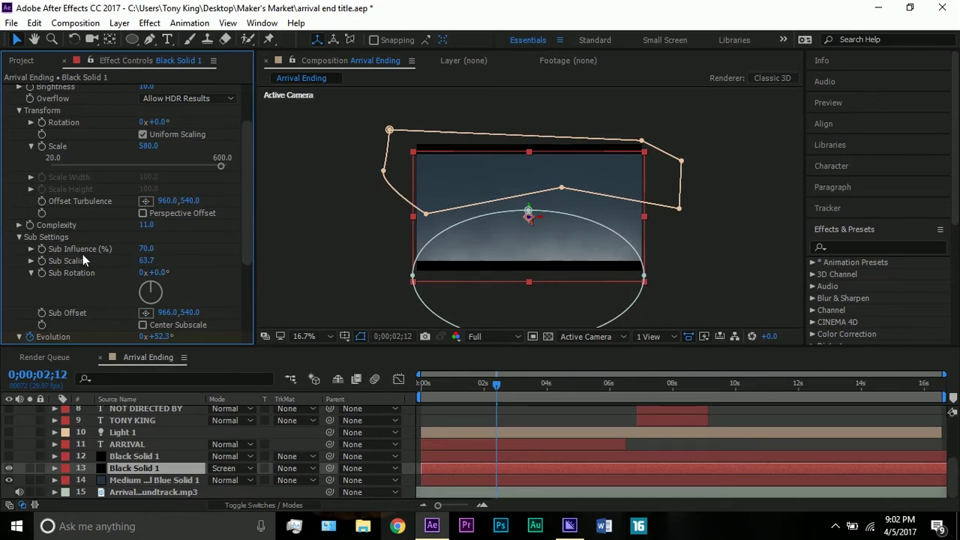
scroll(86, 257, "down", 1)
scroll(88, 256, "down", 2)
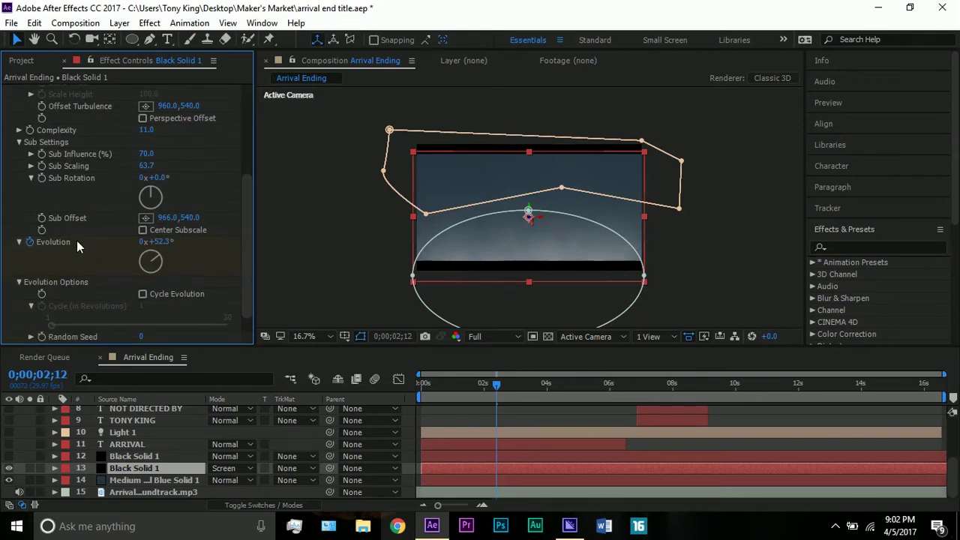
scroll(78, 241, "down", 1)
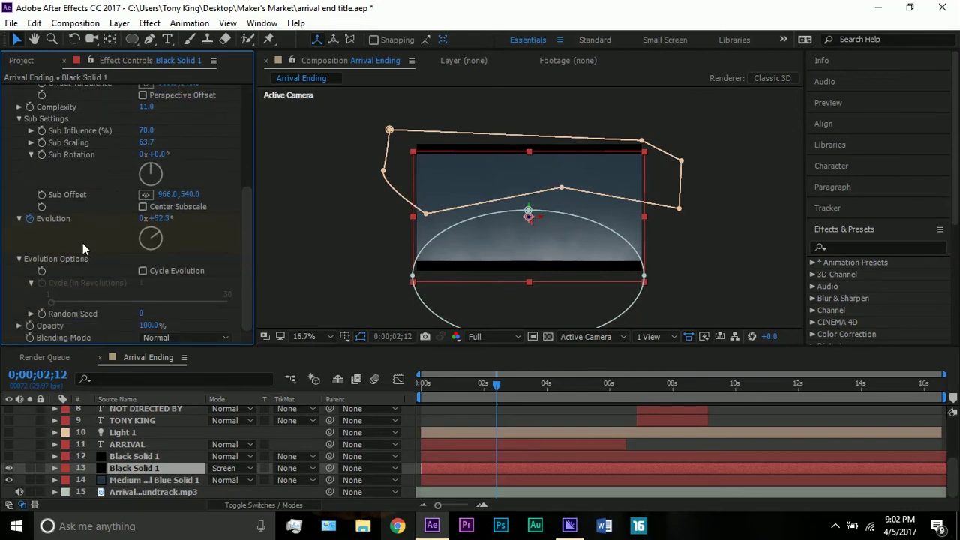
key("Home")
left_click(151, 227)
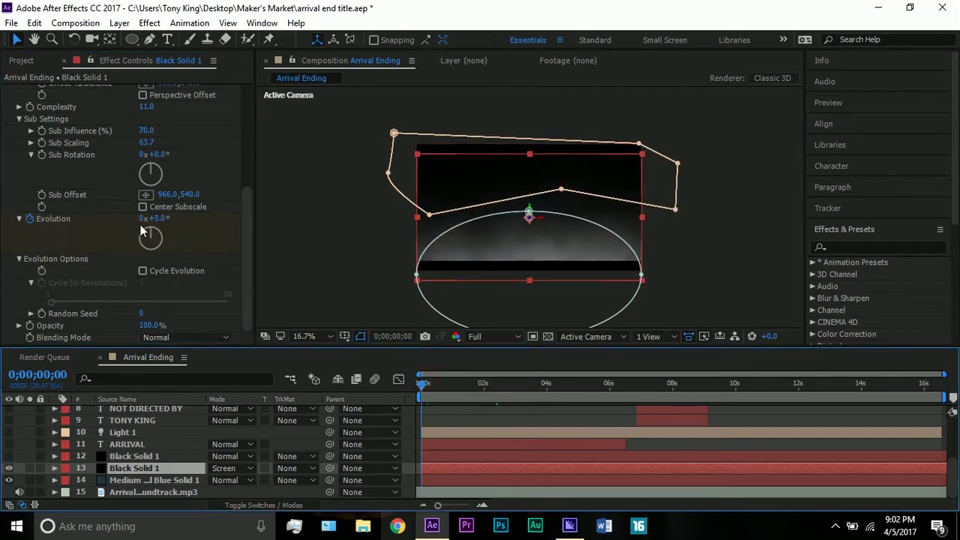
left_click(941, 382)
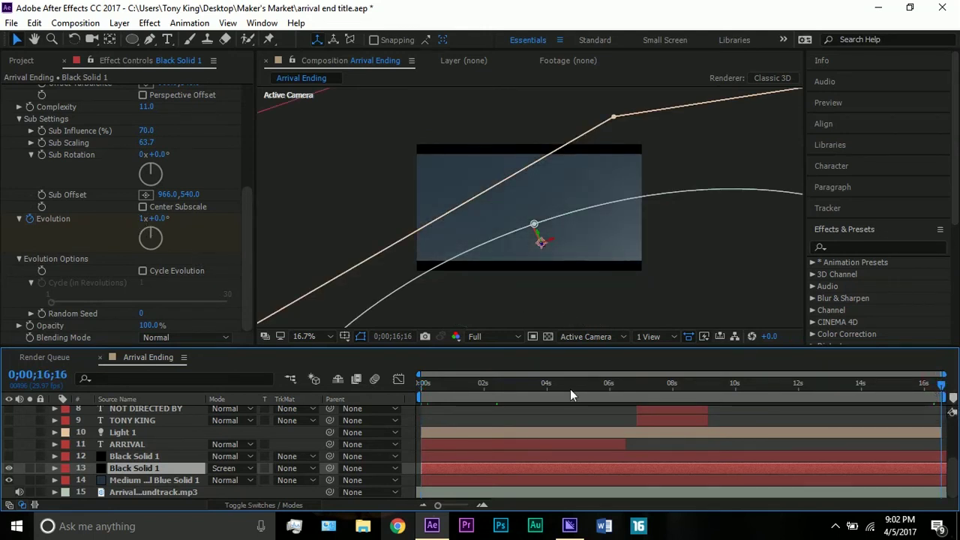
left_click_drag(507, 383, 533, 387)
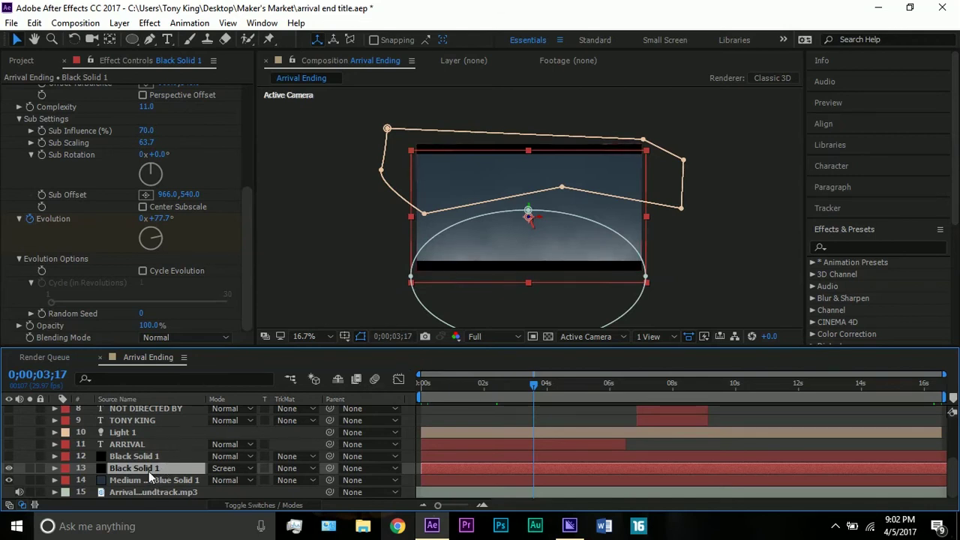
Show the Position keyframes of the selected Black Solid 1 (layer 13) and return the playhead to the composition's start.
key("p")
left_click_drag(449, 384, 382, 382)
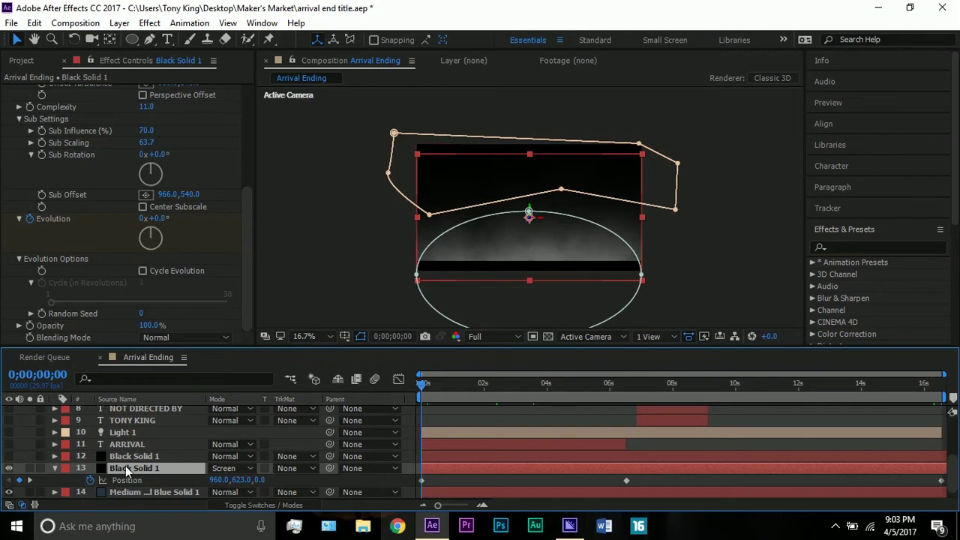
List the masks of Black Solid 1 (layer 13) and examine Mask 2's feather, opacity and expansion settings.
key("m")
scroll(127, 467, "down", 5)
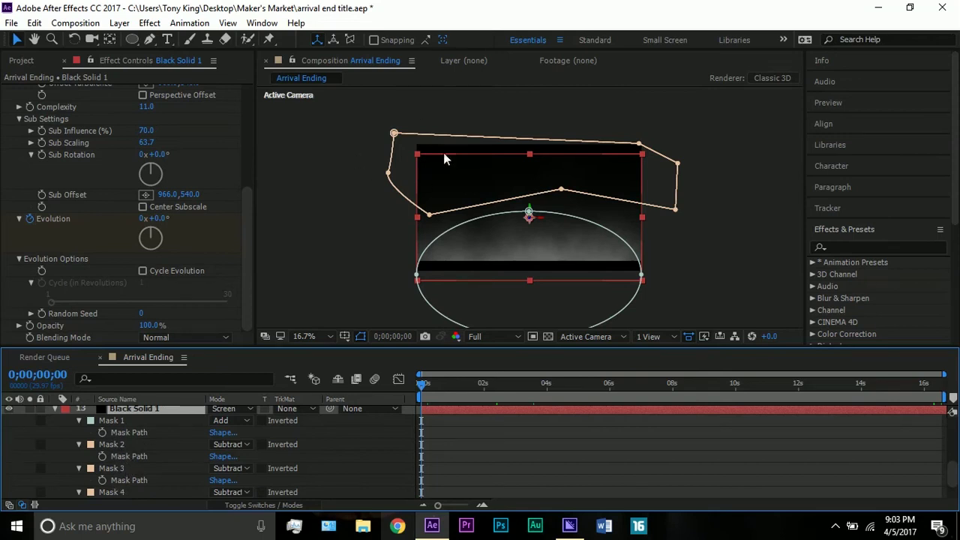
left_click(78, 445)
left_click(79, 445)
scroll(236, 472, "down", 3)
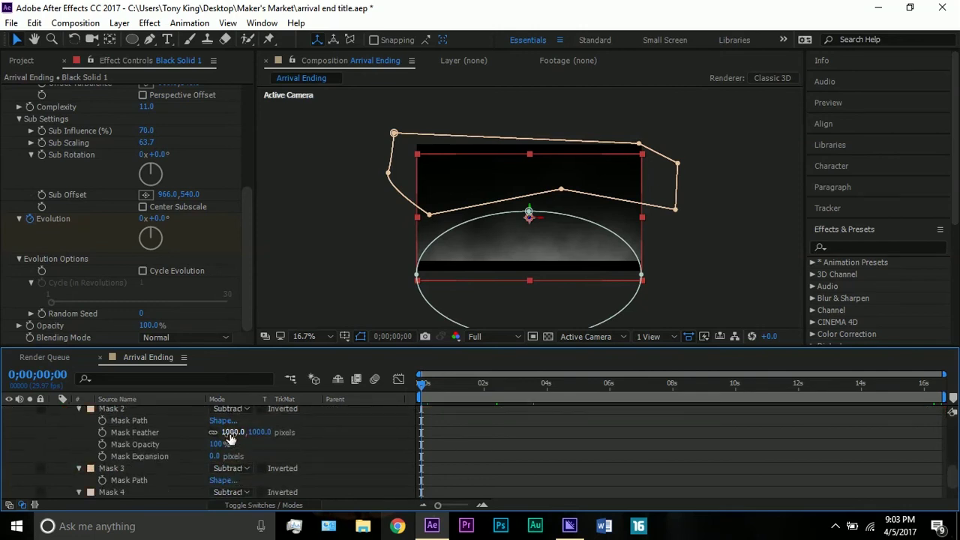
scroll(86, 441, "up", 3)
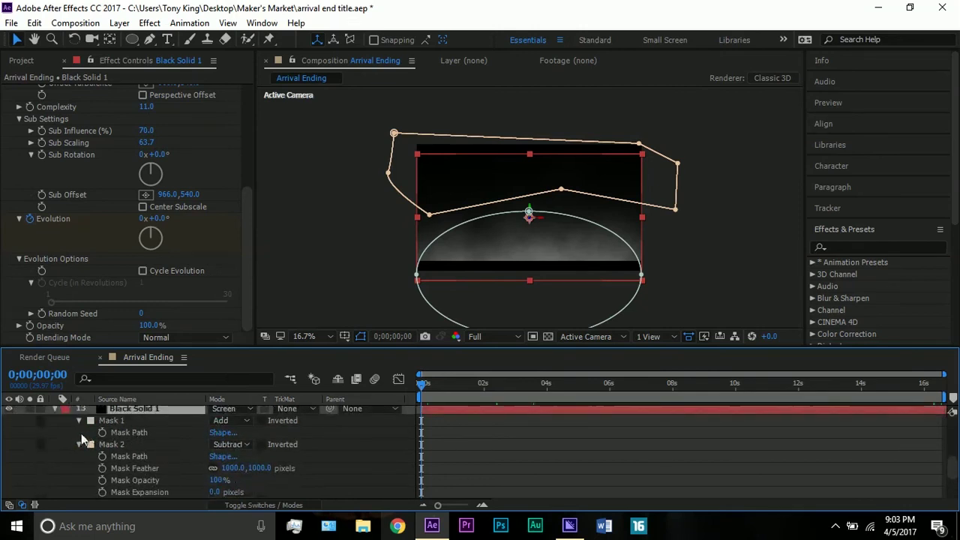
Collapse all four masks and the properties of Black Solid 1 (layer 13), and deselect the layer.
left_click(79, 444)
left_click(80, 457)
left_click(79, 468)
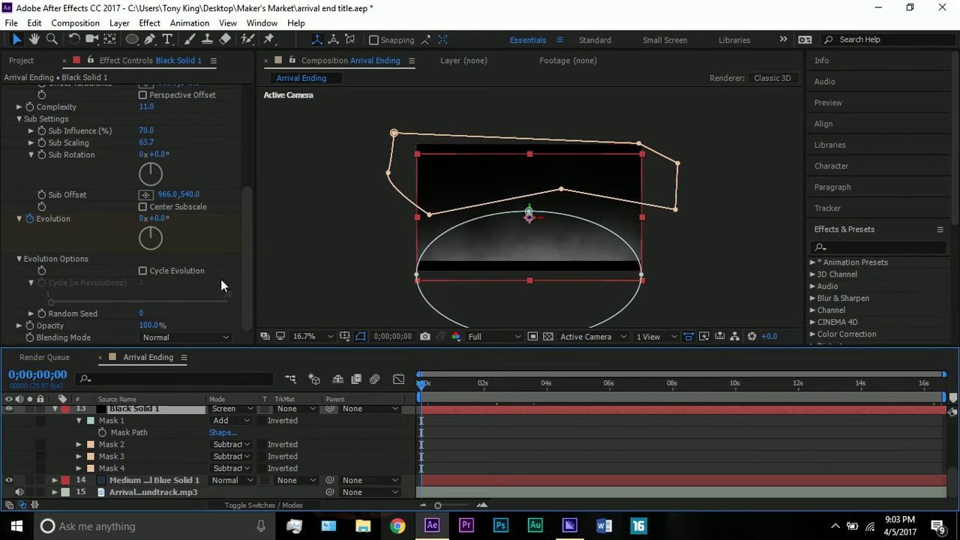
left_click(79, 421)
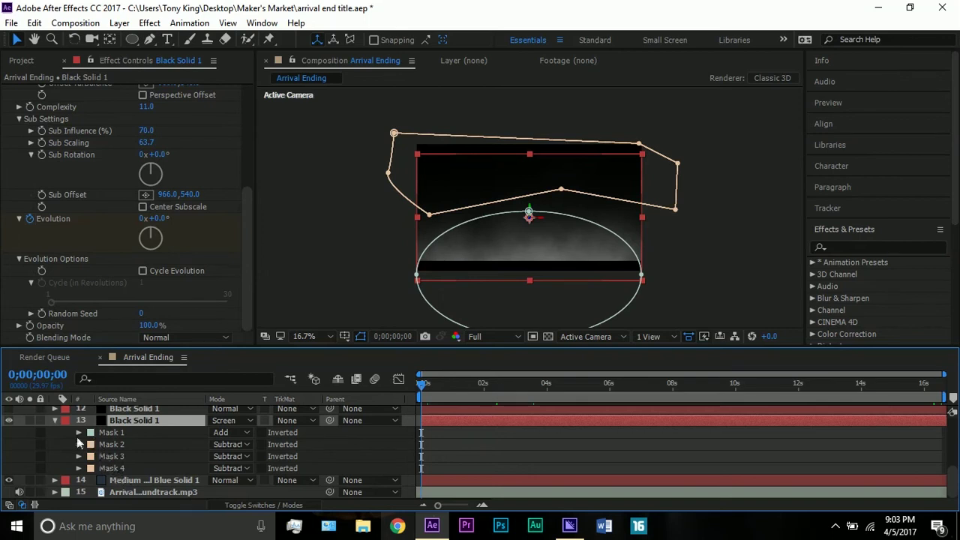
left_click(55, 422)
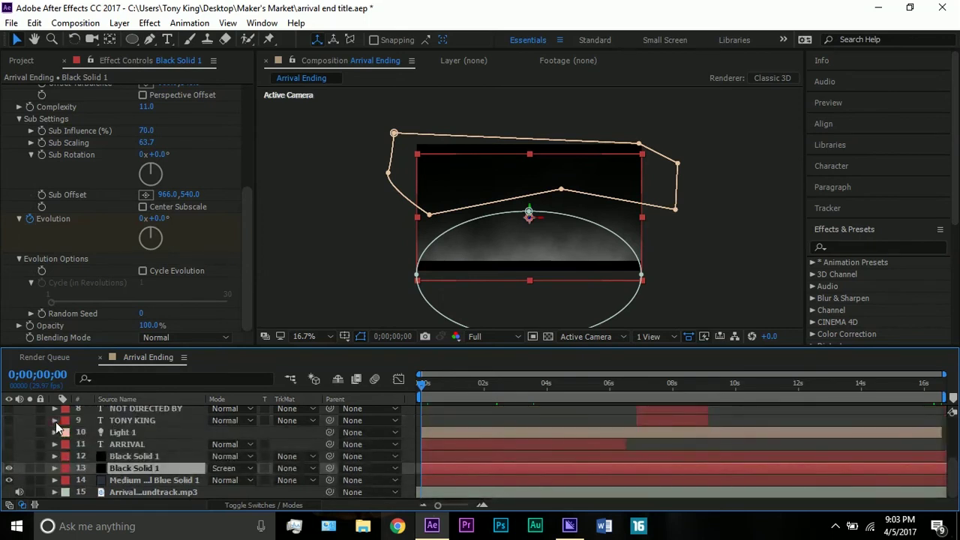
left_click(346, 197)
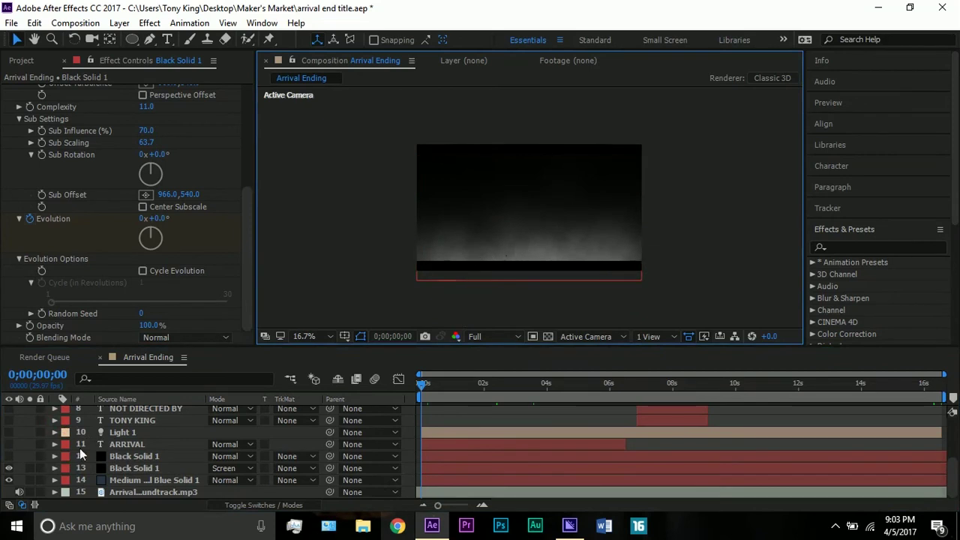
Examine the feather, opacity and expansion of Mask 1 on Black Solid 1 (layer 13), and deselect the layer.
left_click(141, 465)
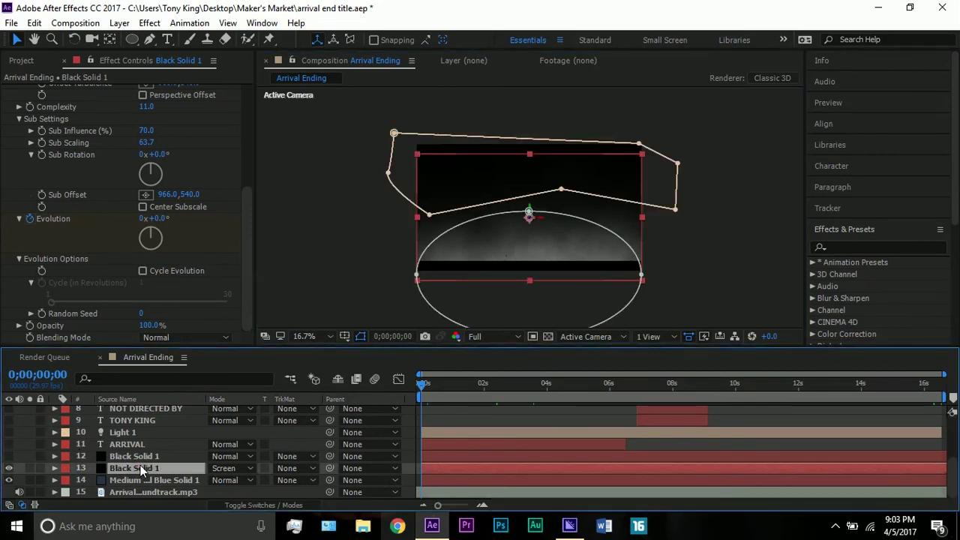
key("m")
scroll(188, 472, "up", 2)
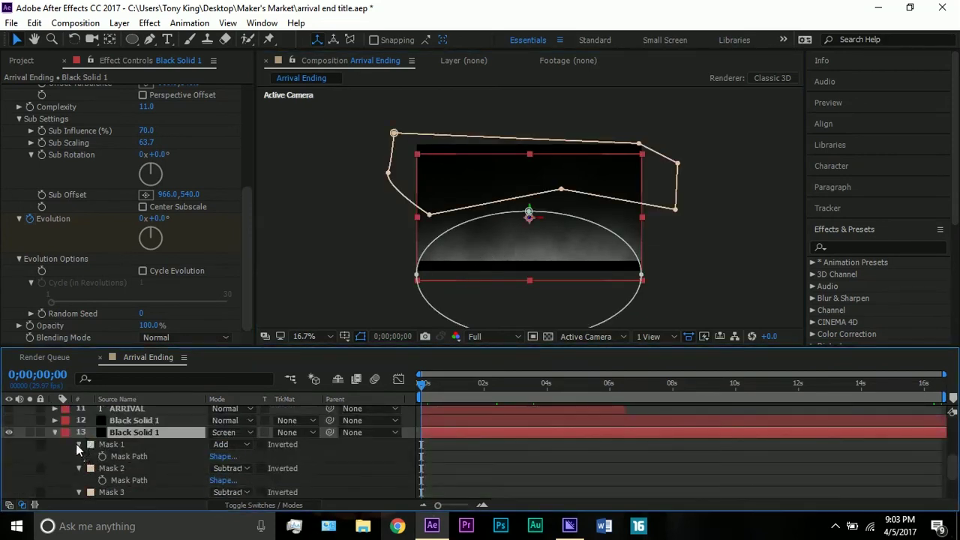
key("m")
key("m")
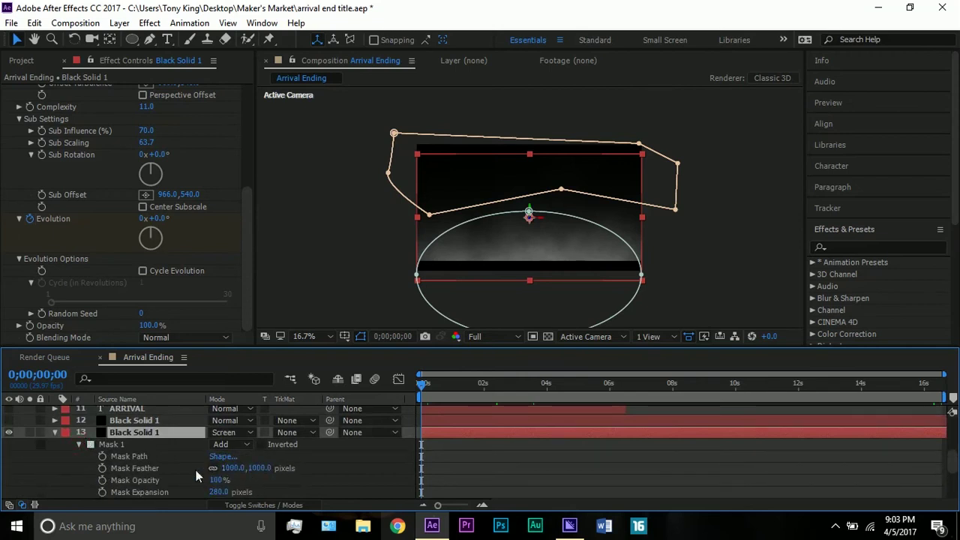
scroll(169, 464, "down", 2)
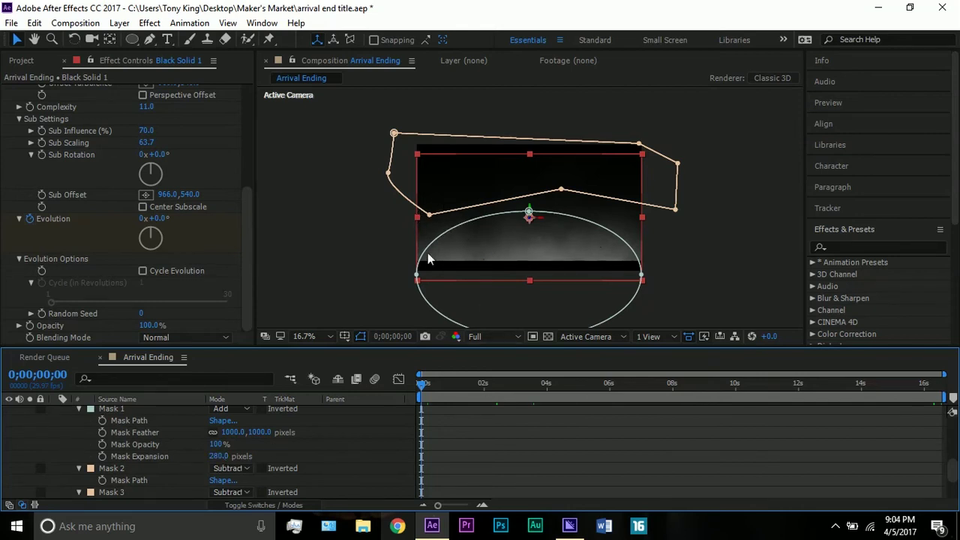
left_click(372, 245)
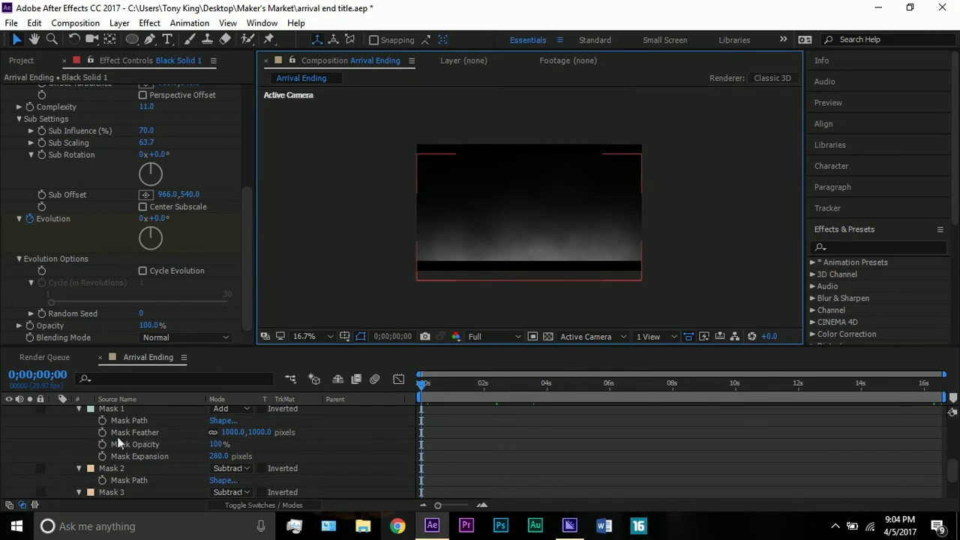
Collapse layer 13's properties and make the upper fog layer, Black Solid 1 (layer 12), visible.
scroll(120, 444, "up", 3)
left_click(55, 468)
left_click(119, 458)
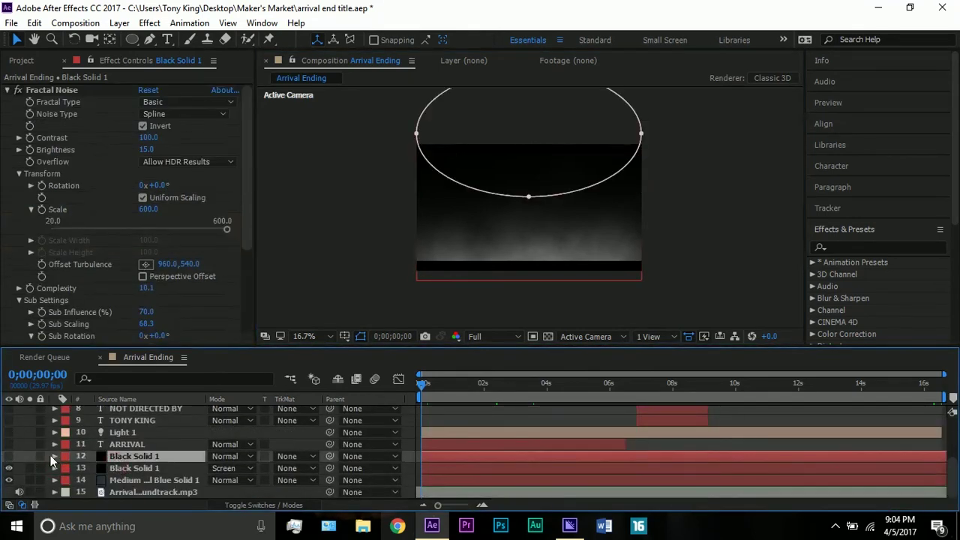
left_click(9, 457)
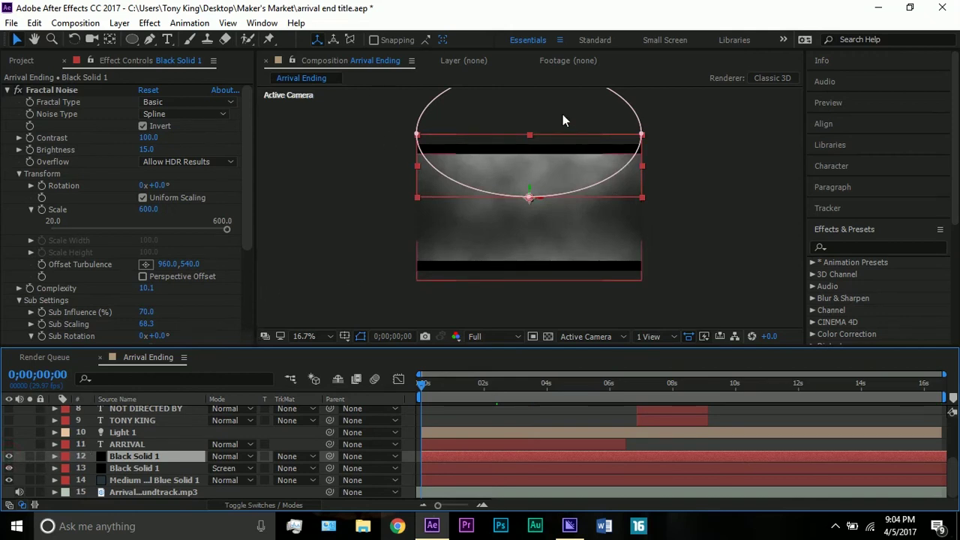
Examine the feather, opacity and expansion of Mask 1 on Black Solid 1 (layer 12), and collapse the mask.
key("m")
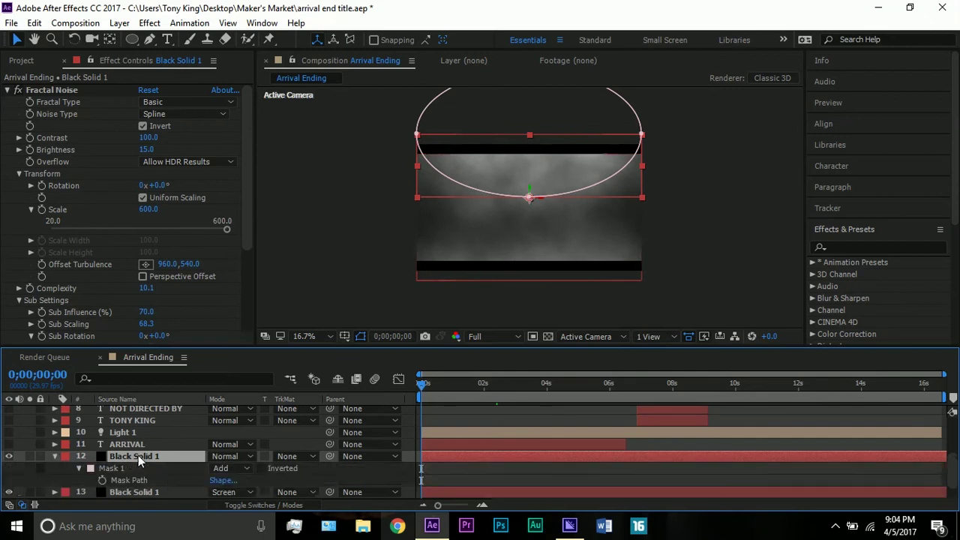
left_click(79, 468)
scroll(150, 465, "down", 1)
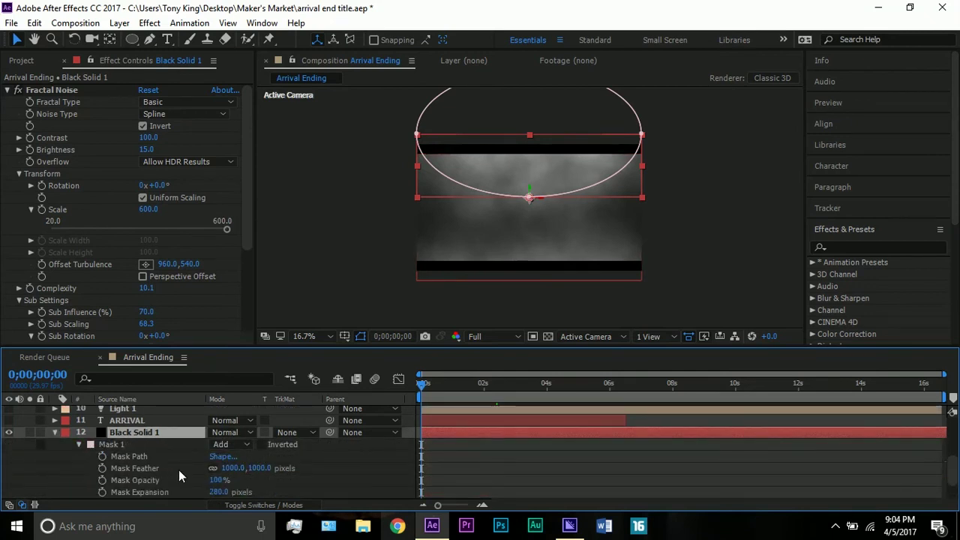
scroll(165, 471, "down", 2)
scroll(126, 455, "up", 2)
left_click(78, 445)
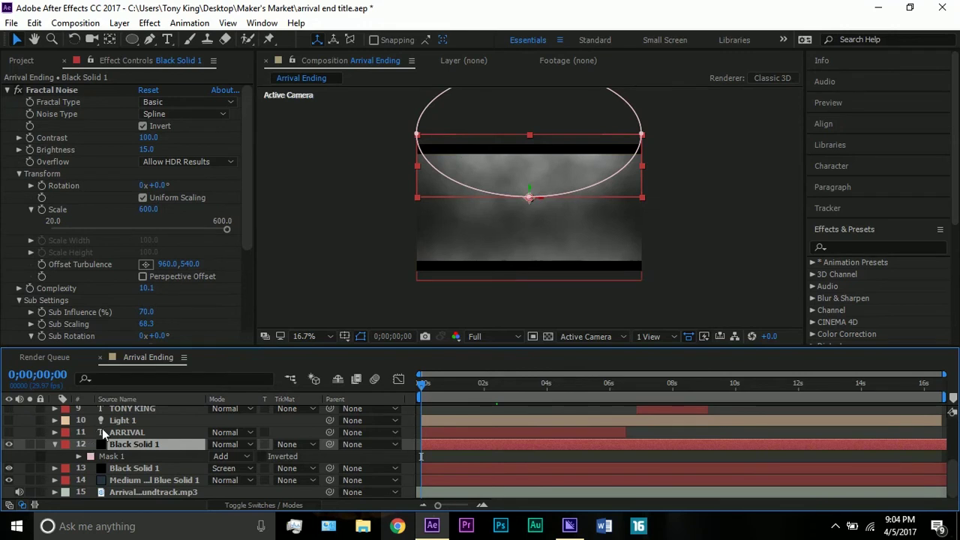
Compare the Fractal Noise settings of the two Black Solid 1 layers, 12 and 13, including layer 12's Sub Settings.
left_click(80, 104)
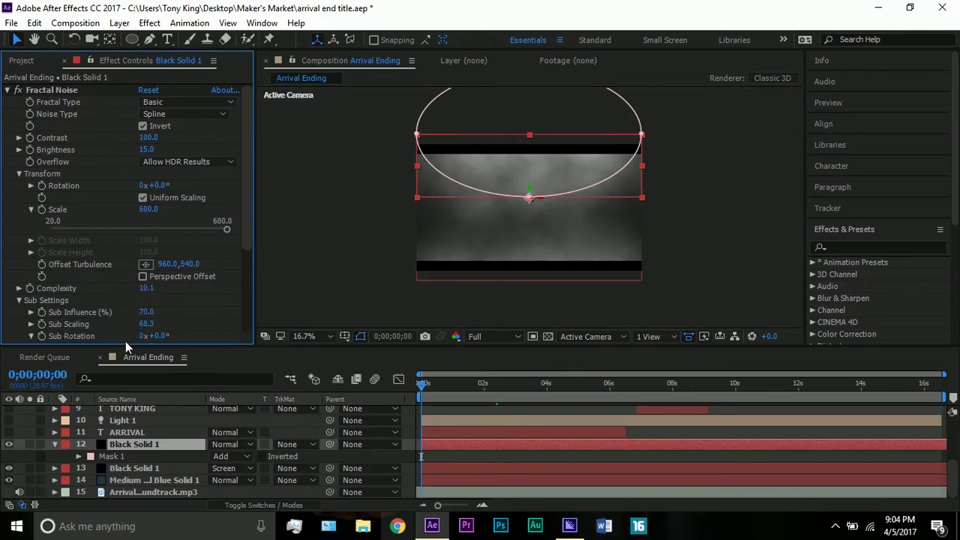
left_click(129, 468)
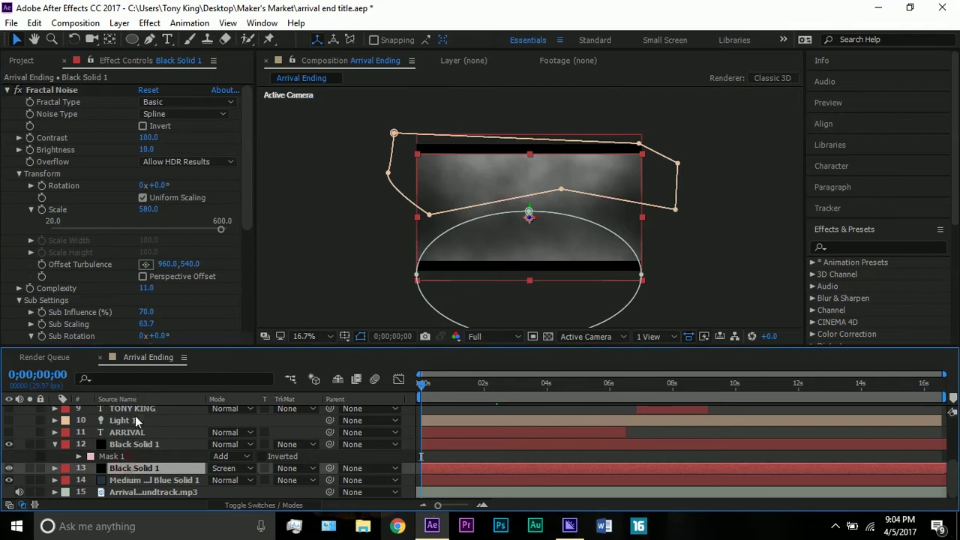
left_click(133, 445)
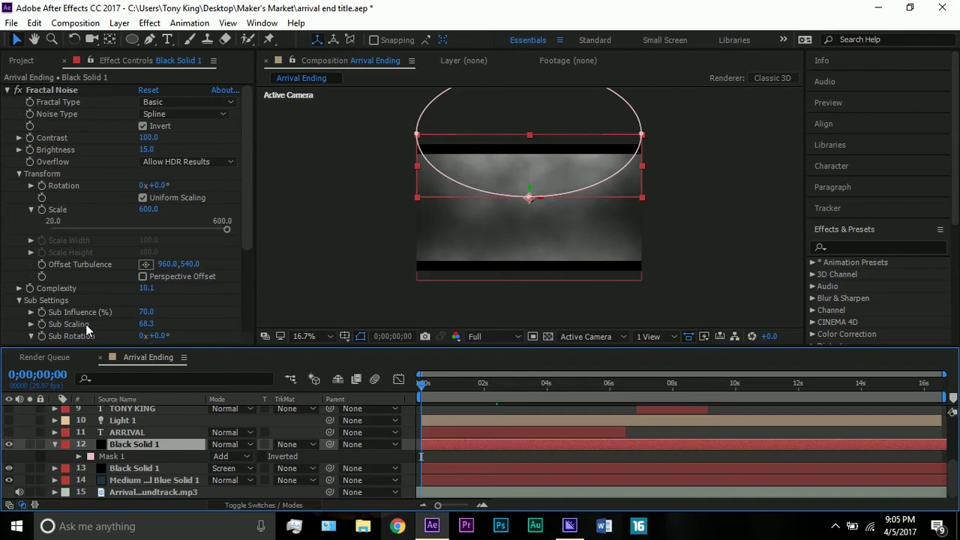
scroll(96, 325, "down", 4)
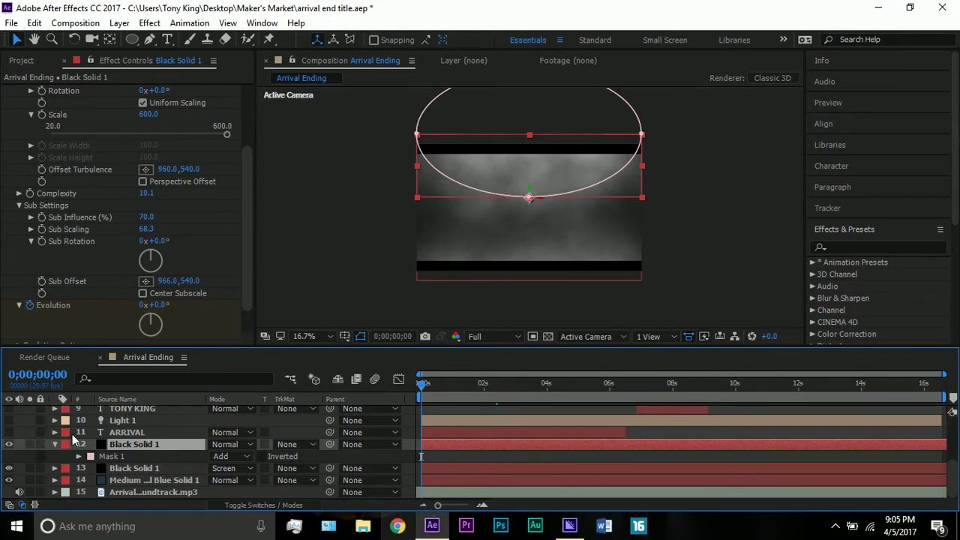
left_click(260, 279)
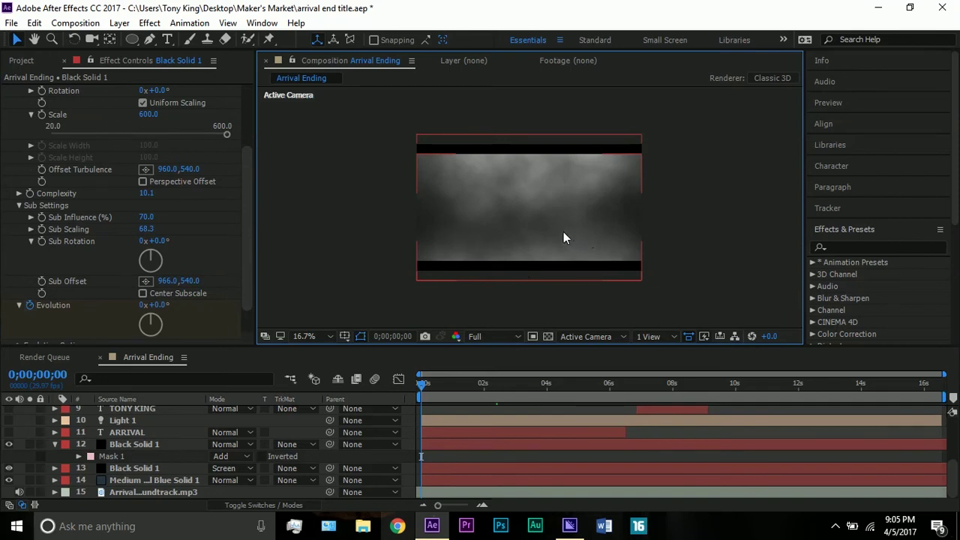
Make the ARRIVAL text layer visible and preview it over the fog at 0;00;02;20, with layer 12's properties collapsed.
left_click(54, 444)
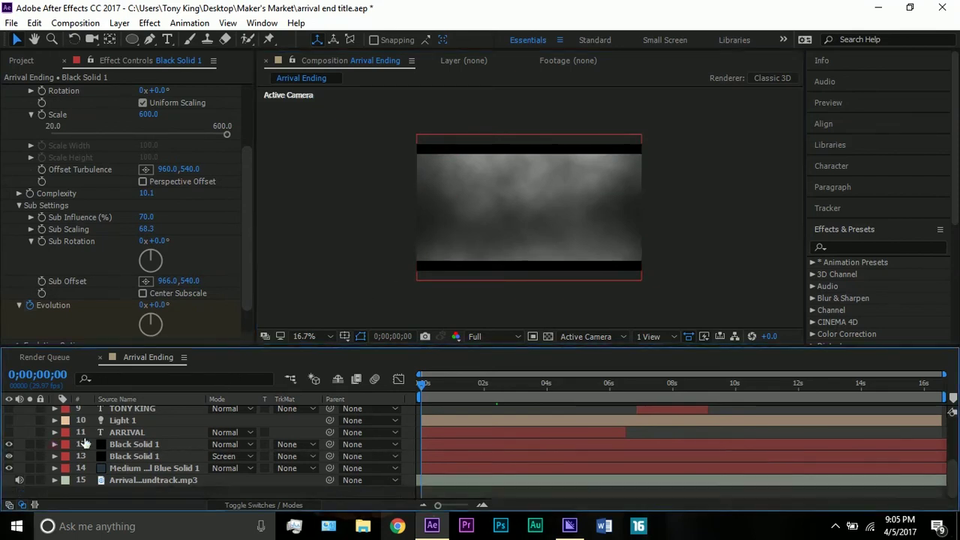
left_click(126, 446)
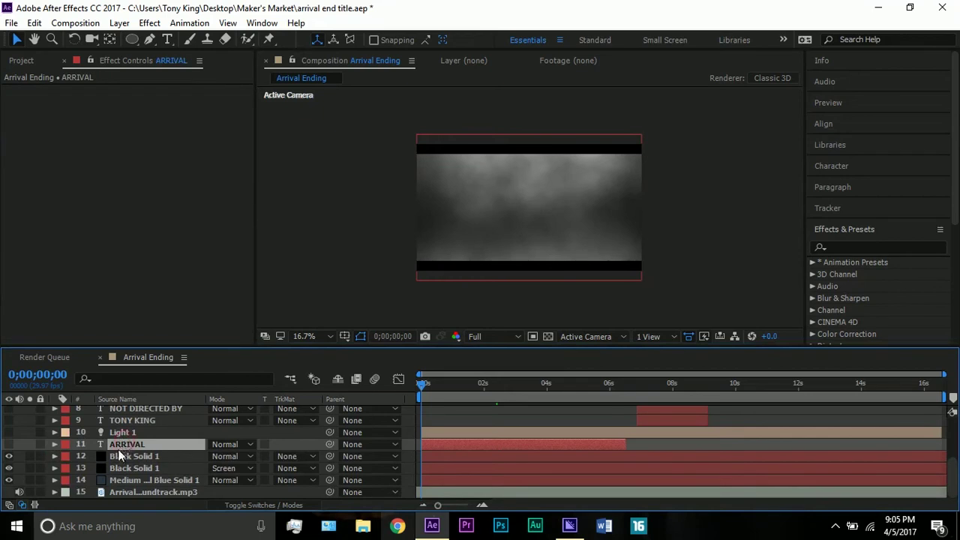
left_click(9, 444)
scroll(512, 249, "up", 2)
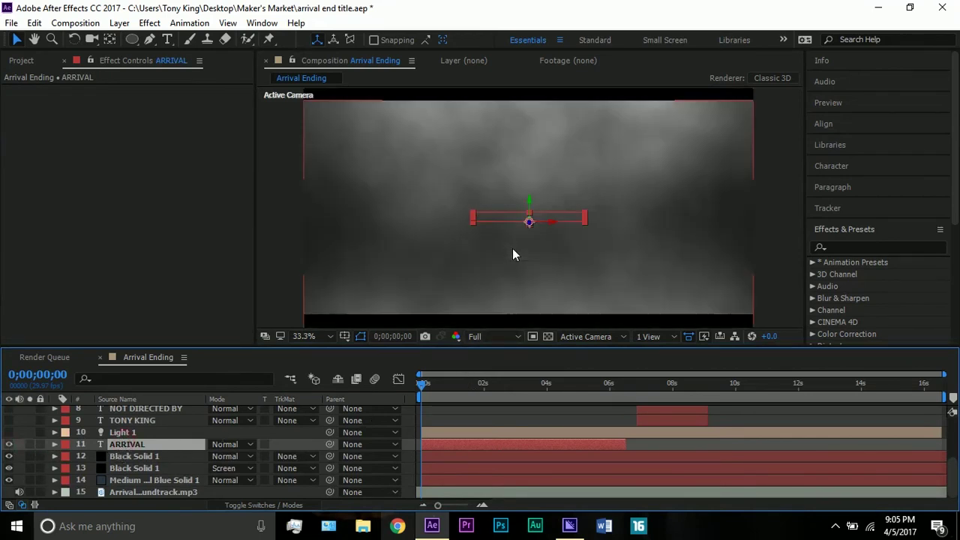
left_click(506, 385)
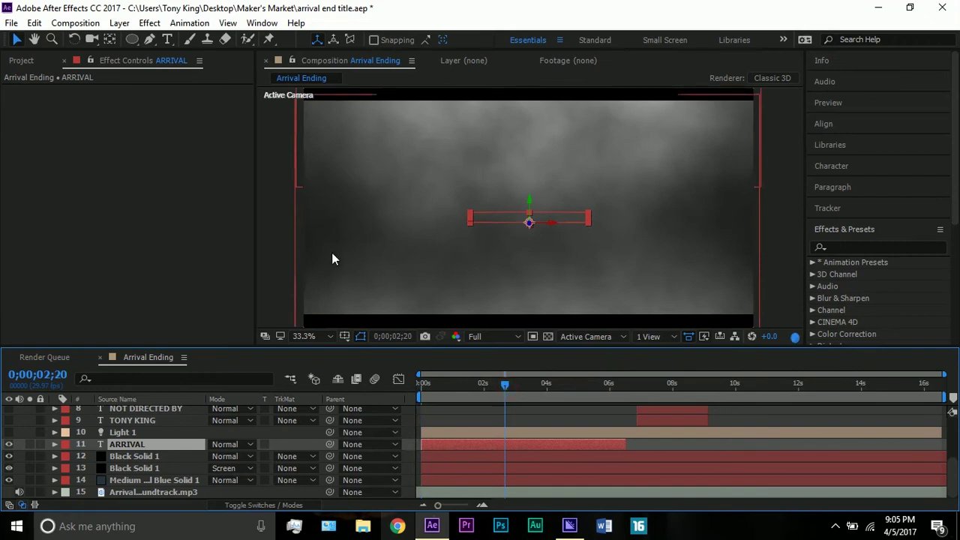
scroll(288, 276, "down", 2)
left_click(303, 268)
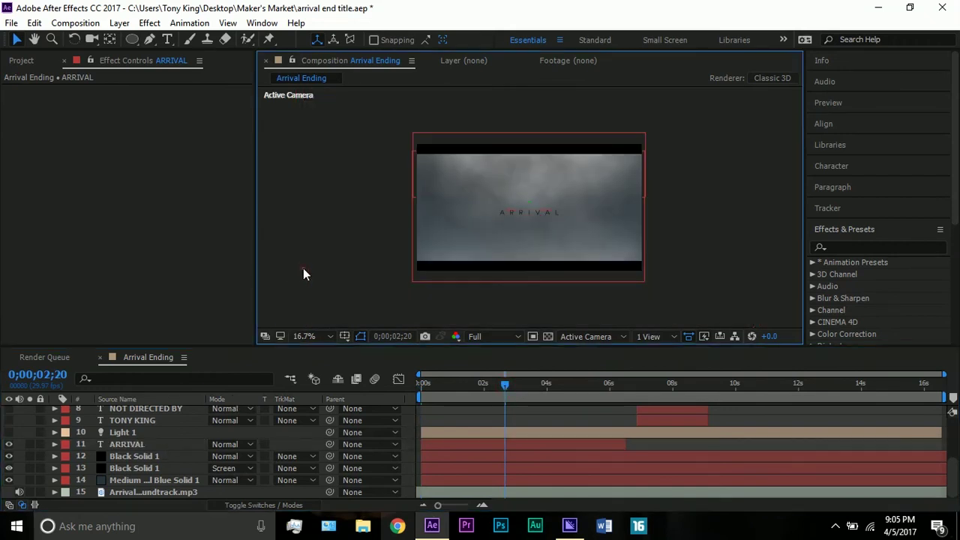
key("period")
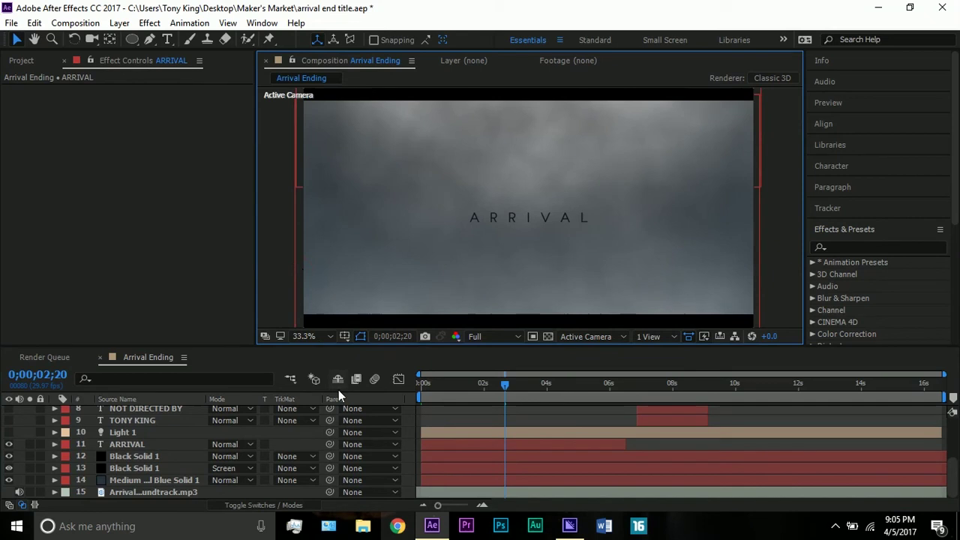
Examine the ARRIVAL text's Character settings and its fill color, keep the color as it is, and deselect the text.
left_click(165, 444)
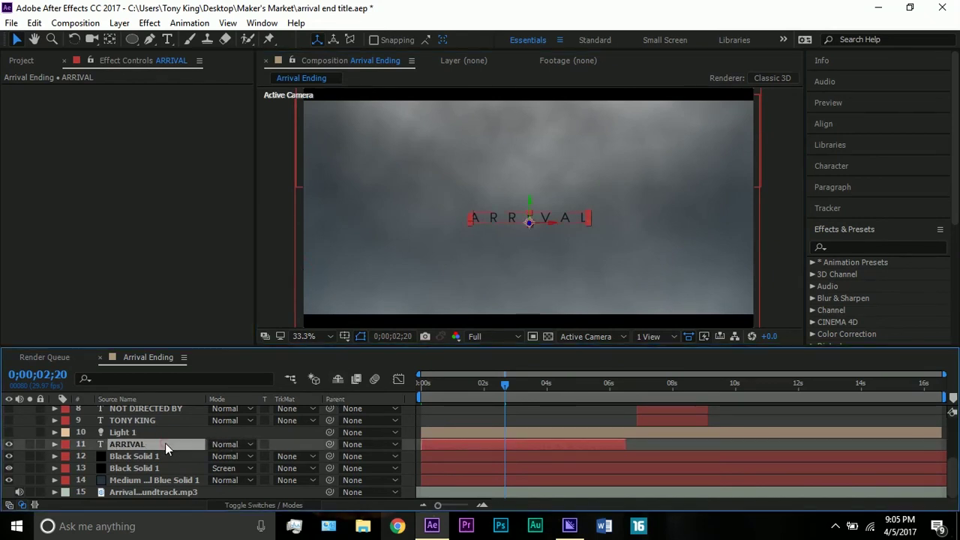
left_click(279, 279)
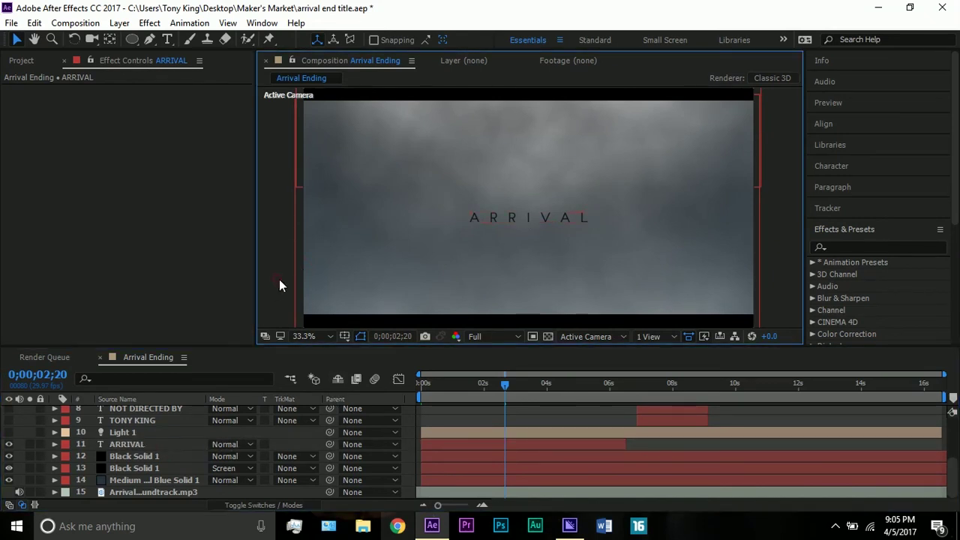
left_click(550, 218)
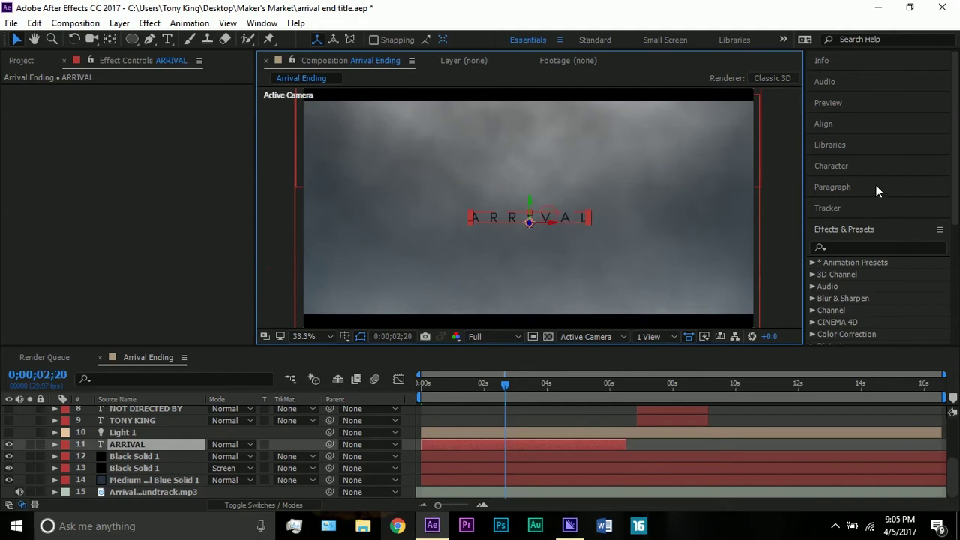
left_click(848, 164)
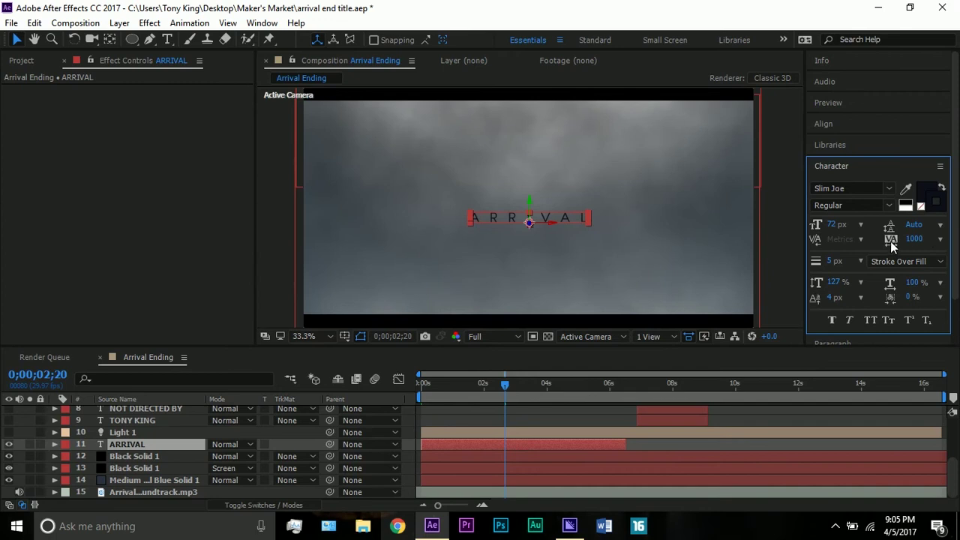
left_click(923, 200)
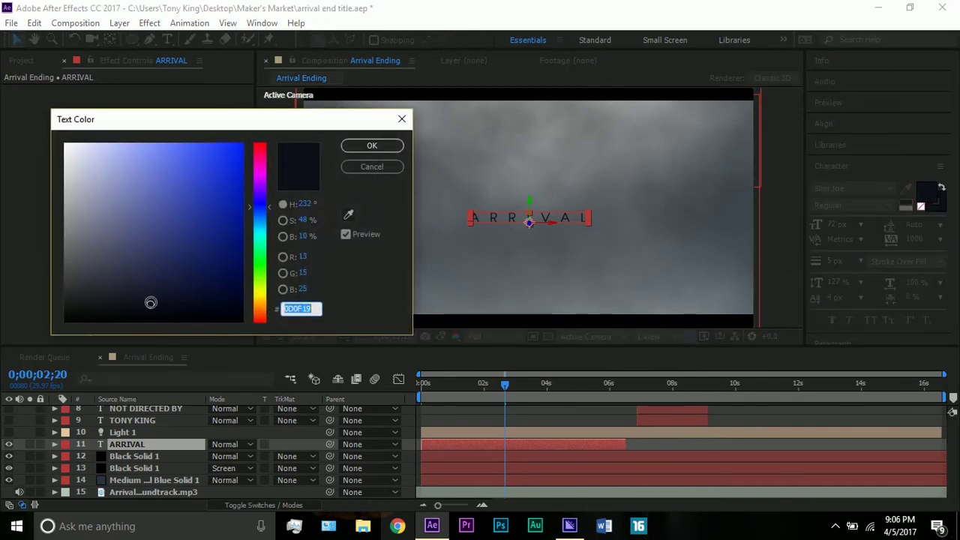
left_click(367, 150)
left_click(273, 163)
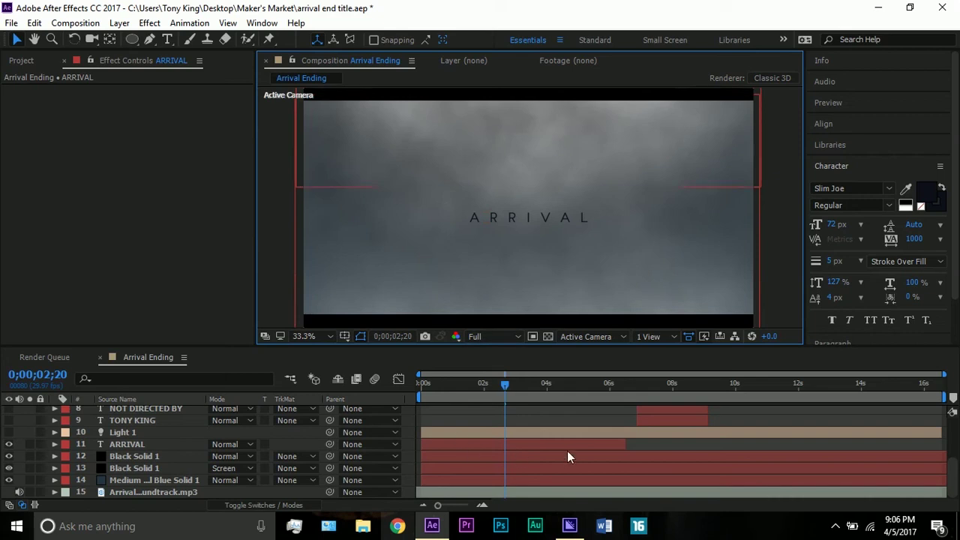
At 0;00;06;15, select the ARRIVAL text and both Black Solid 1 layers and reveal all their animated properties.
left_click(626, 389)
scroll(629, 402, "up", 2)
scroll(628, 399, "down", 2)
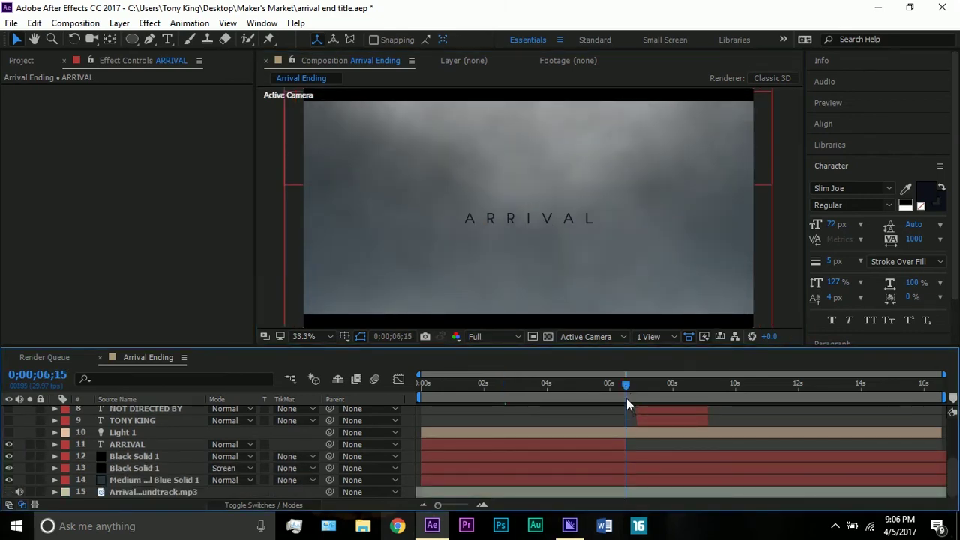
left_click(608, 444)
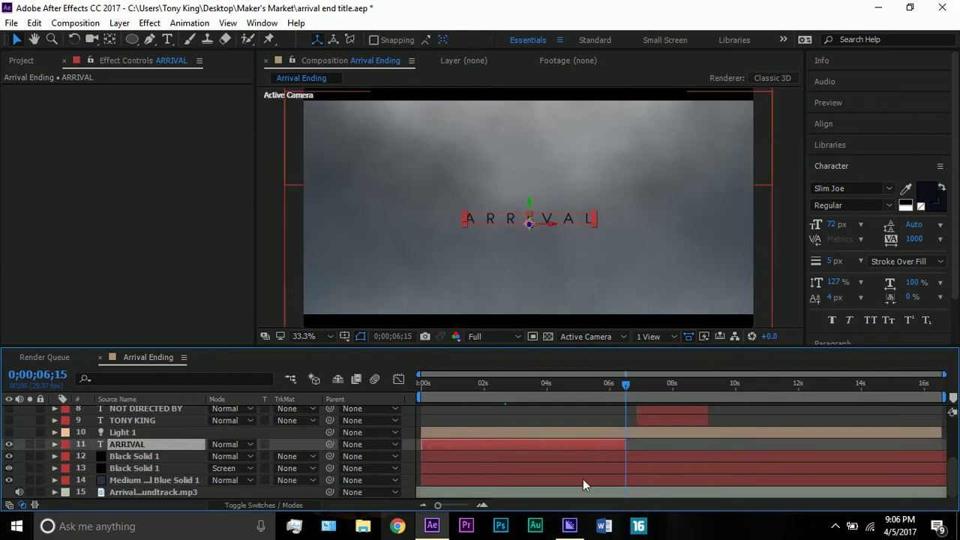
left_click(465, 465, "shift")
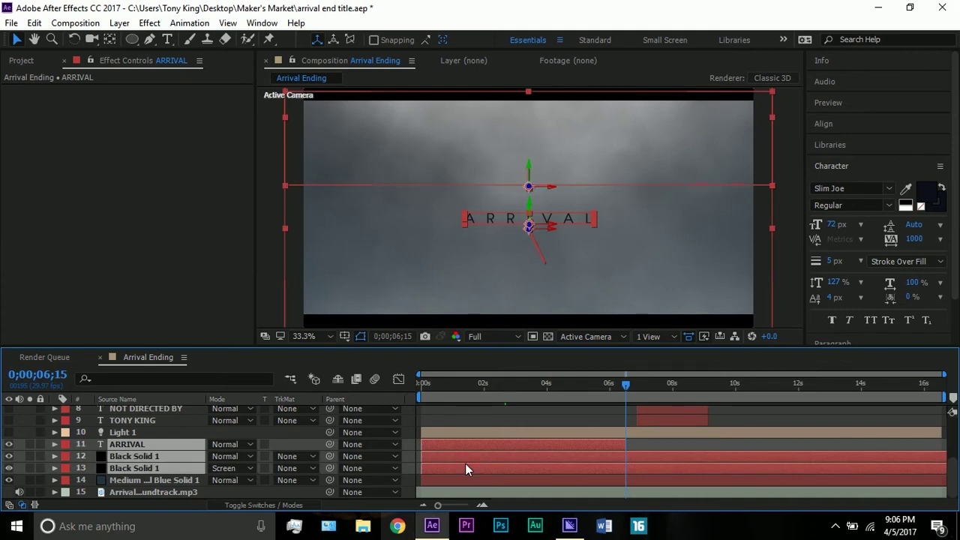
key("p")
key("p")
key("u")
scroll(481, 452, "down", 2)
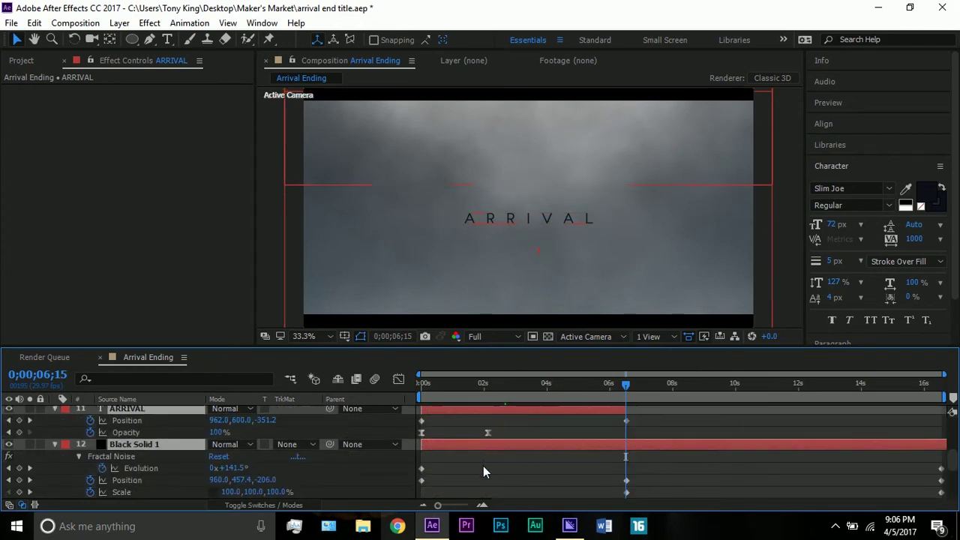
Deselect the layers and show the layer switches in the timeline instead of the blending modes.
left_click(483, 466)
left_click(268, 504)
scroll(290, 414, "up", 1)
scroll(289, 449, "down", 3)
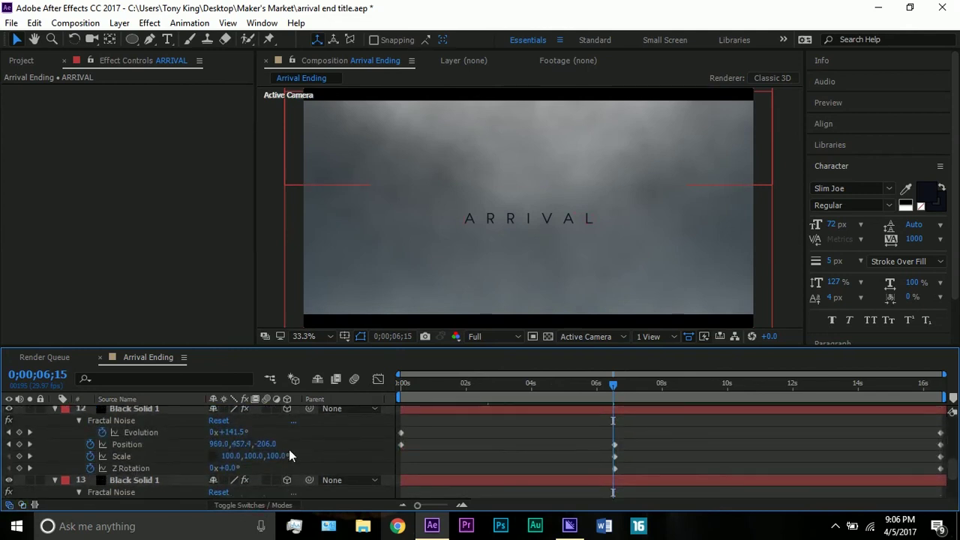
scroll(289, 449, "up", 3)
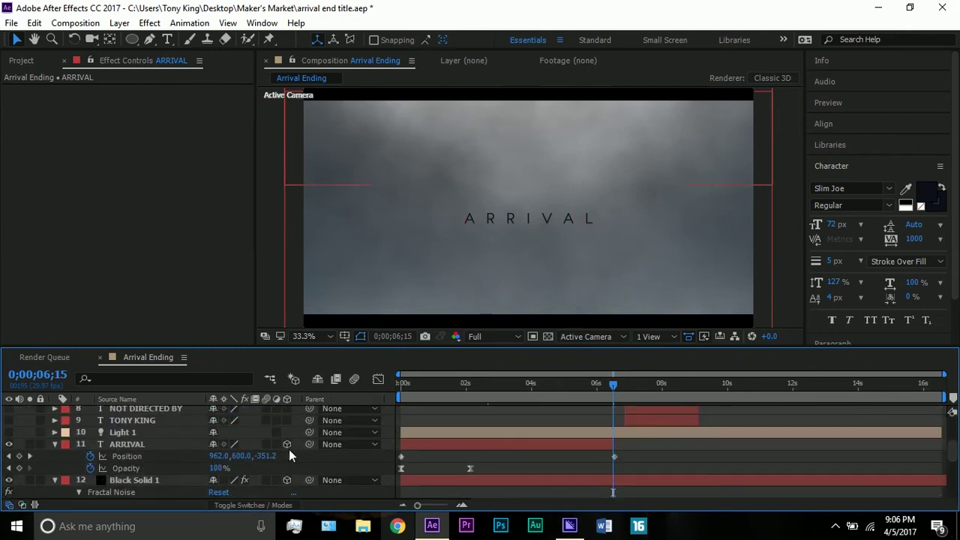
Check the ARRIVAL layer's last Position keyframe and move it one frame earlier, to 0;00;06;15.
left_click(181, 443)
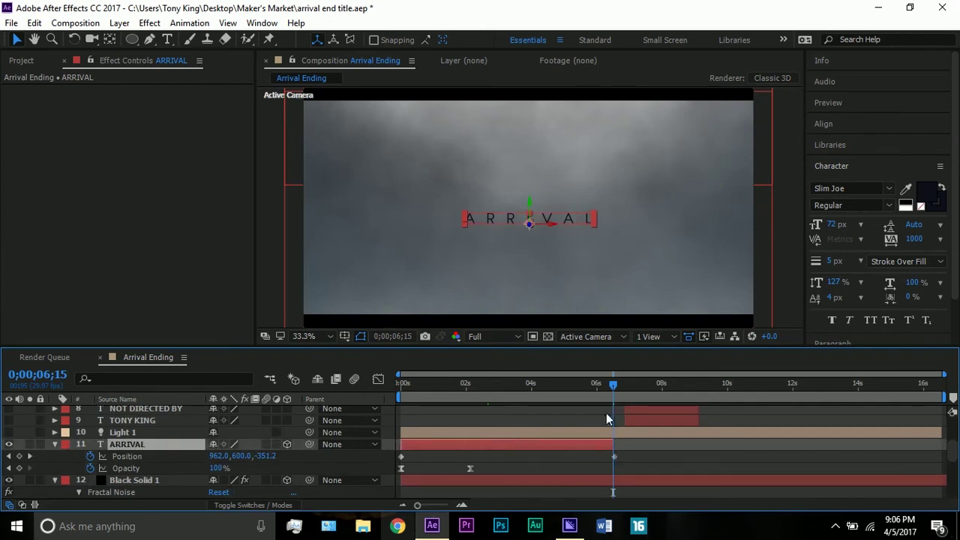
left_click(30, 456)
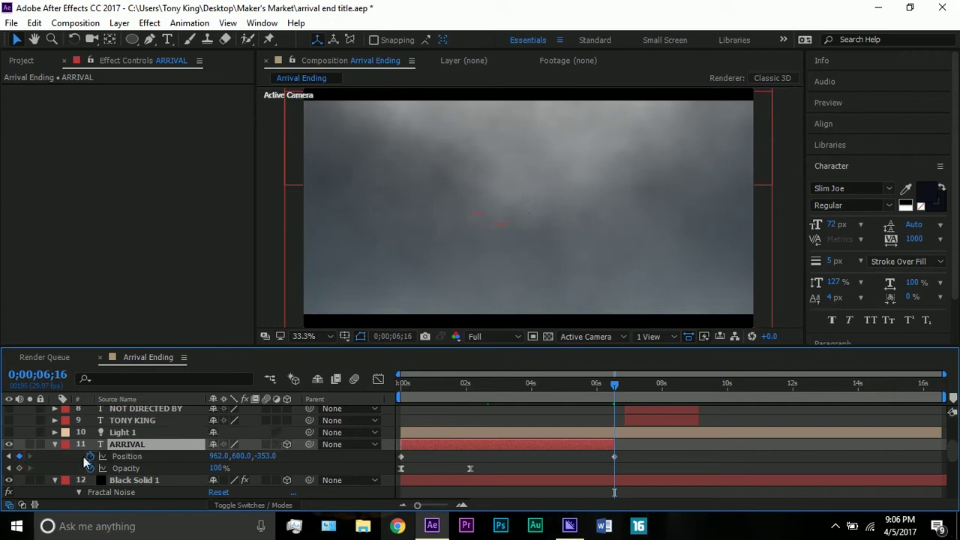
key("Page_Up")
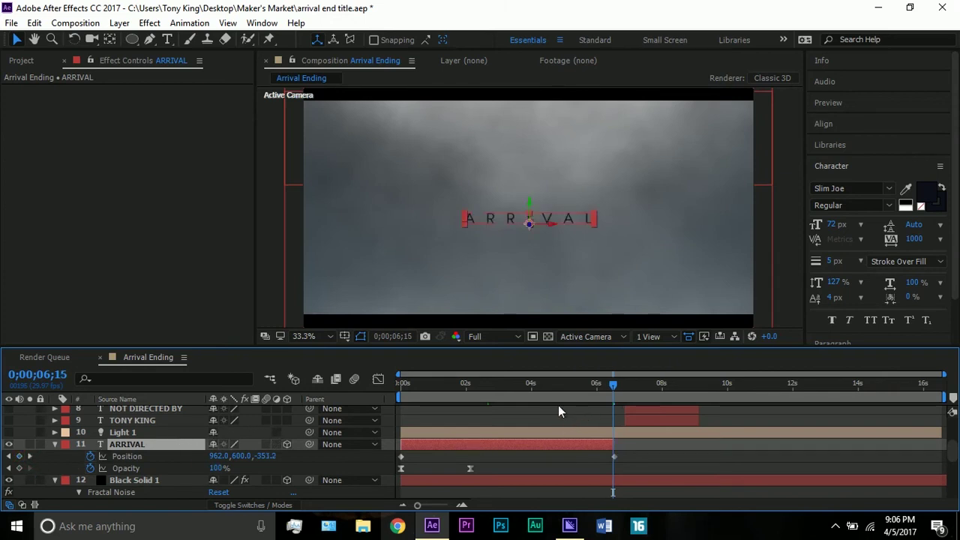
left_click(279, 240)
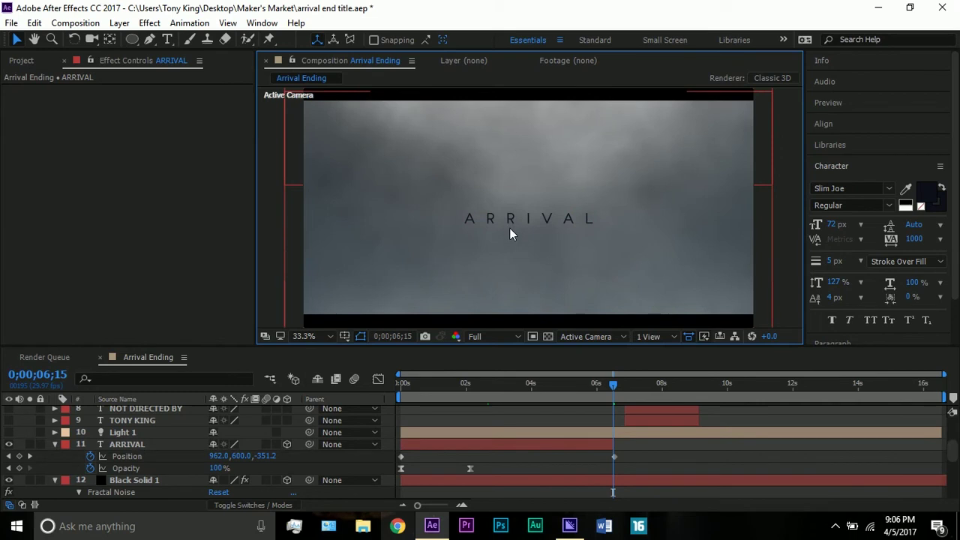
left_click(567, 447)
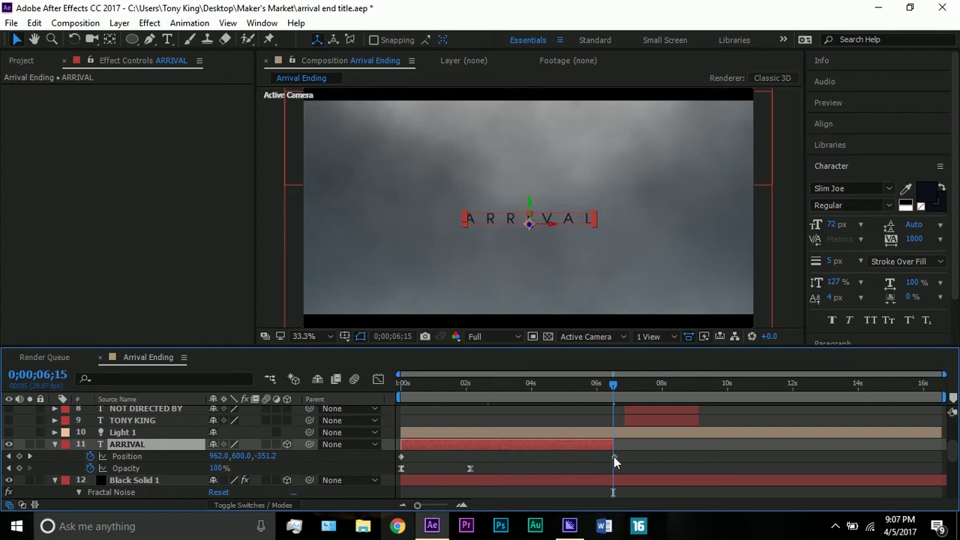
left_click_drag(613, 456, 616, 459)
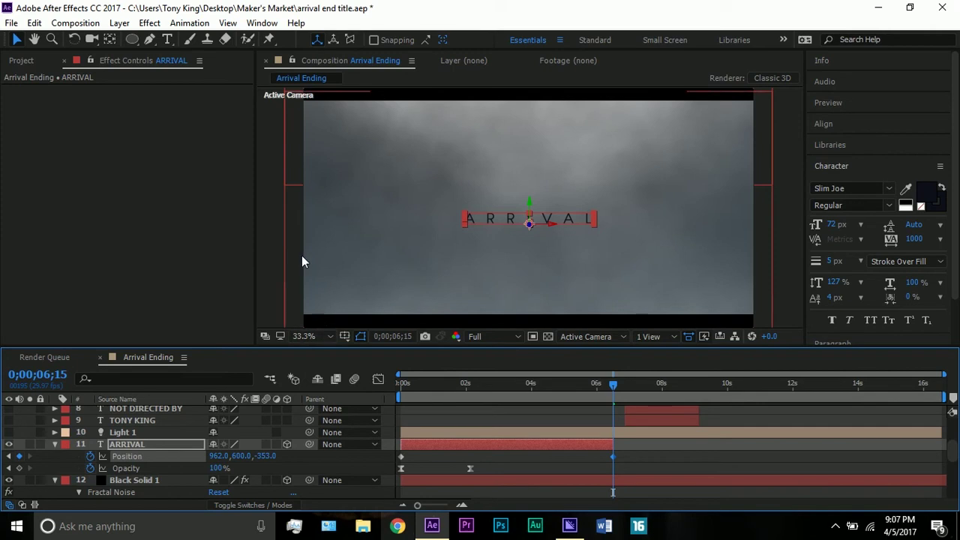
Set the composition viewer's magnification to Fit up to 100%.
key("comma")
key("comma")
scroll(204, 449, "down", 2)
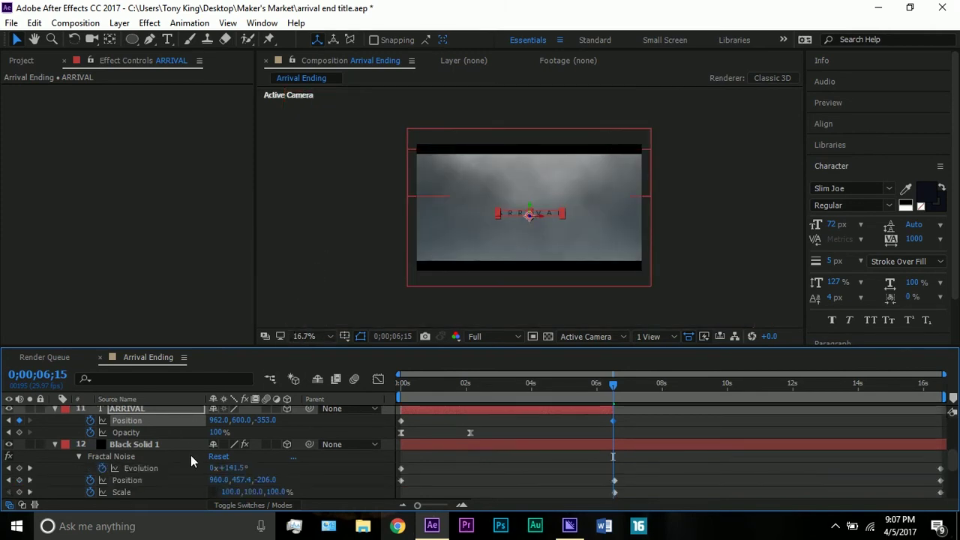
left_click(321, 336)
left_click(346, 98)
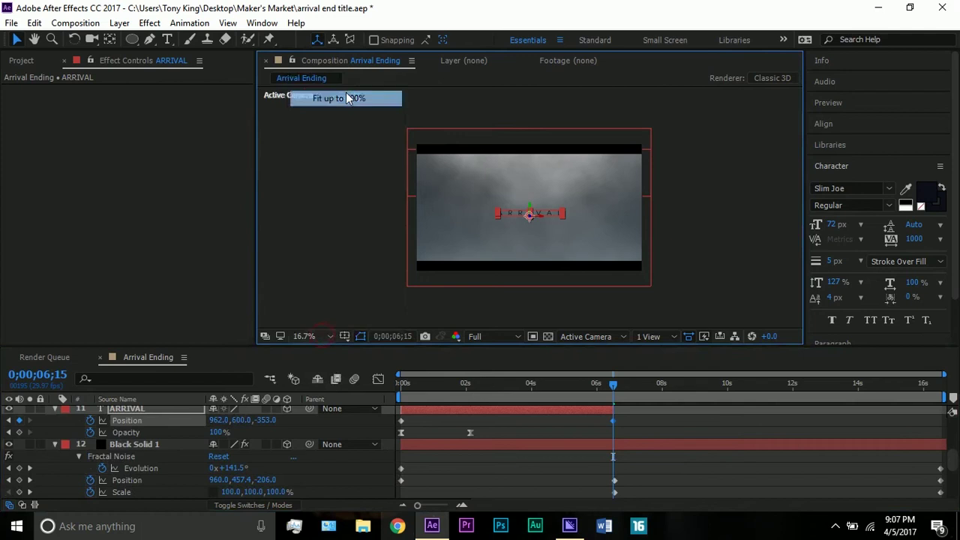
Examine the middle Position keyframe of Black Solid 1 (layer 12) at 0;00;06;16, and return to 0;00;06;15.
left_click(161, 441)
scroll(162, 441, "down", 2)
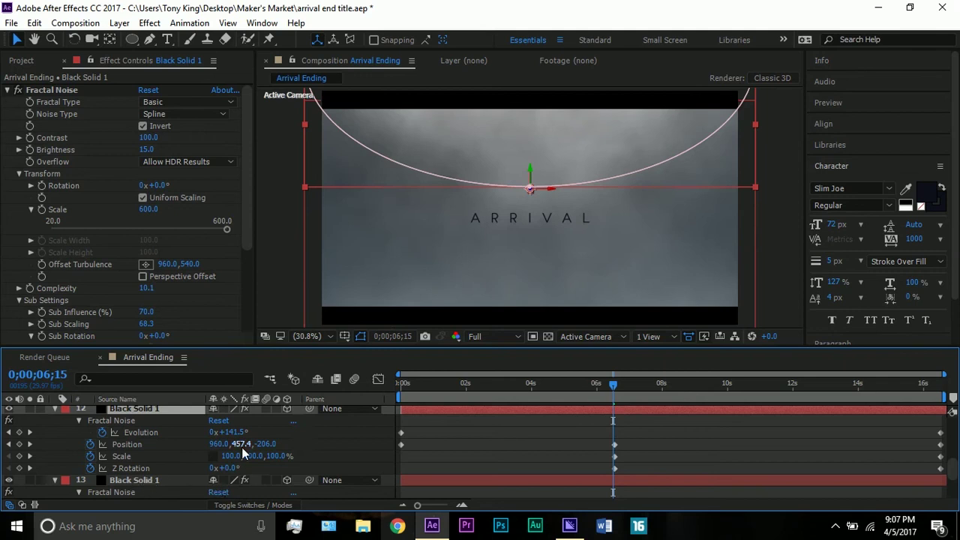
left_click(618, 449)
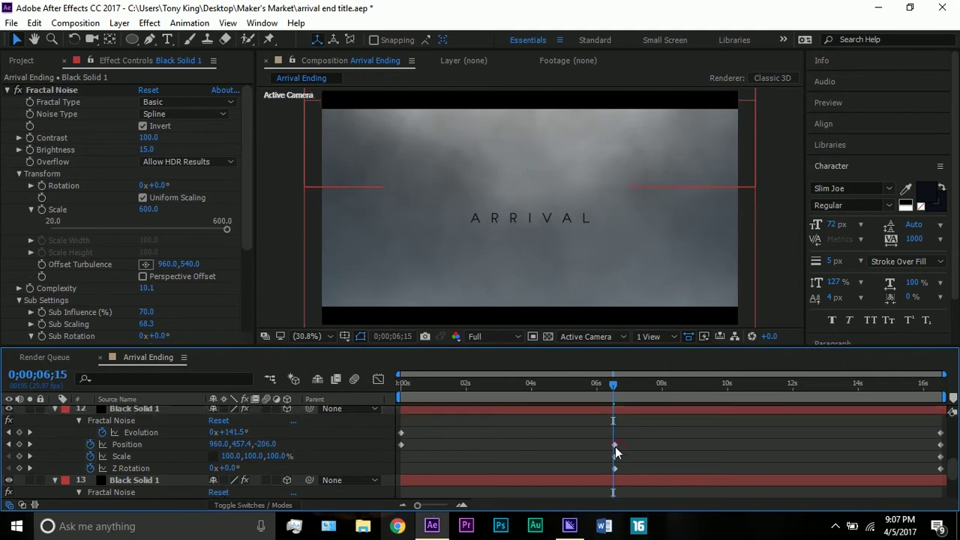
left_click(615, 444)
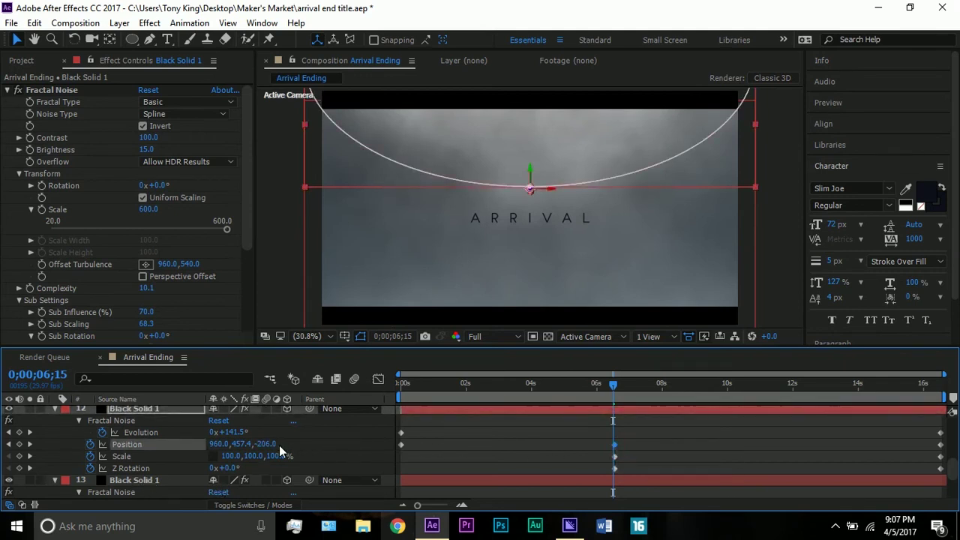
key("Page_Down")
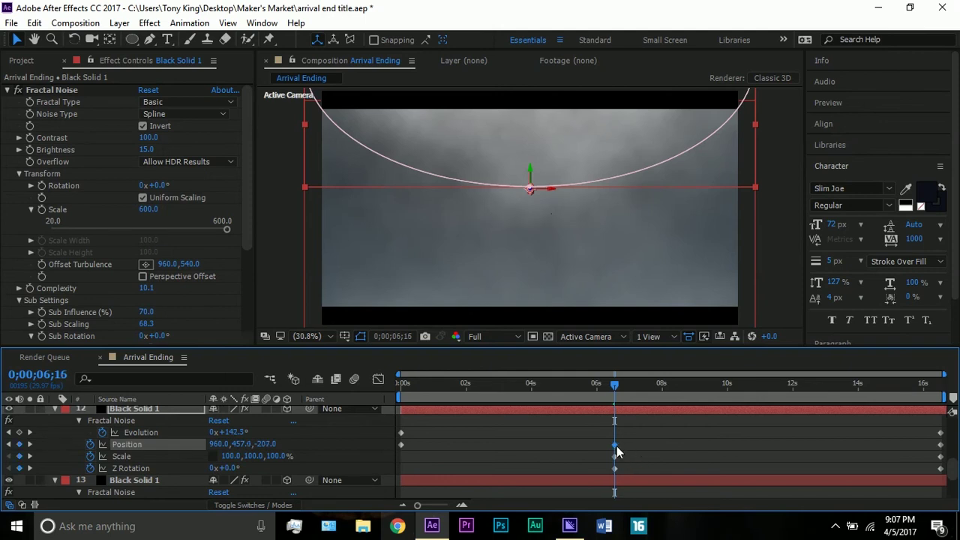
key("Page_Up")
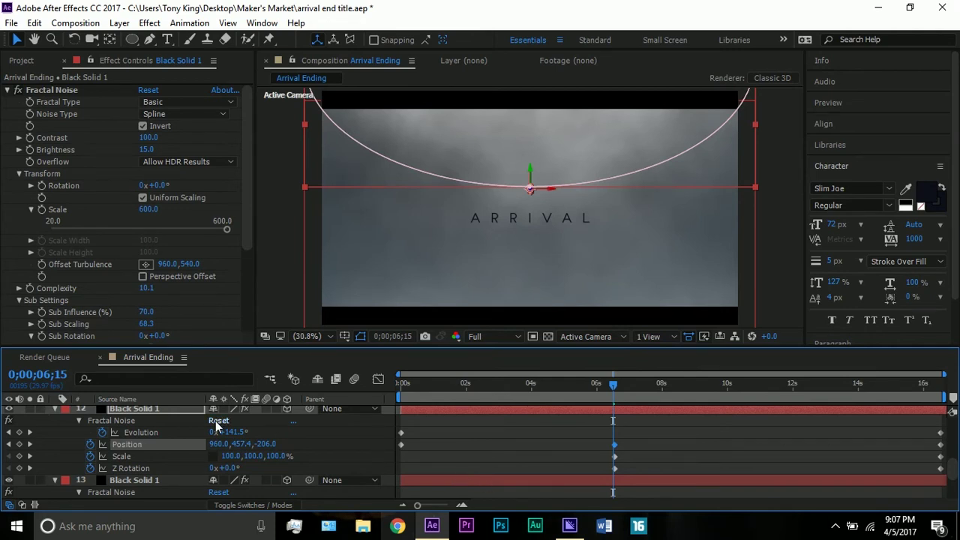
Collapse the revealed properties of the ARRIVAL layer and both Black Solid 1 layers.
scroll(180, 450, "up", 1)
scroll(144, 470, "down", 1)
scroll(150, 476, "down", 1)
scroll(105, 456, "up", 1)
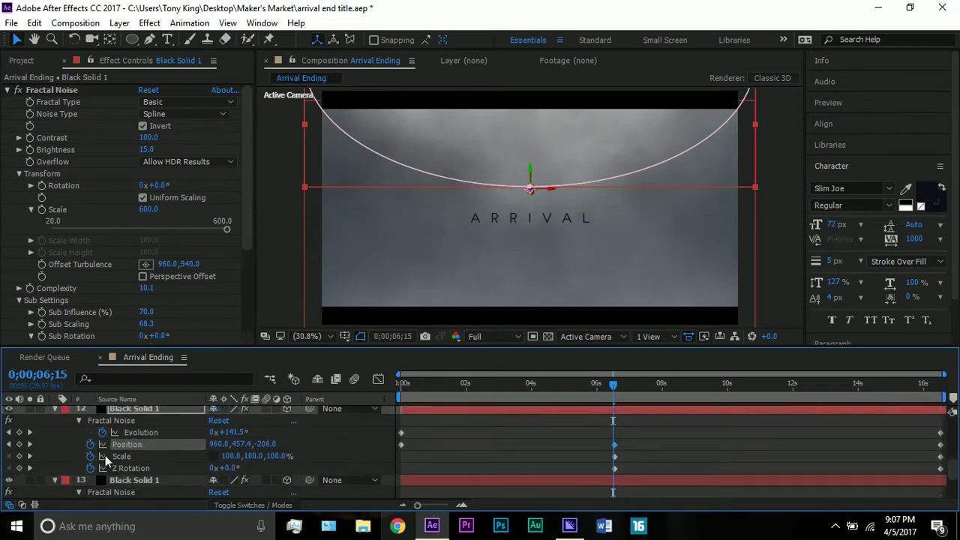
left_click(54, 410)
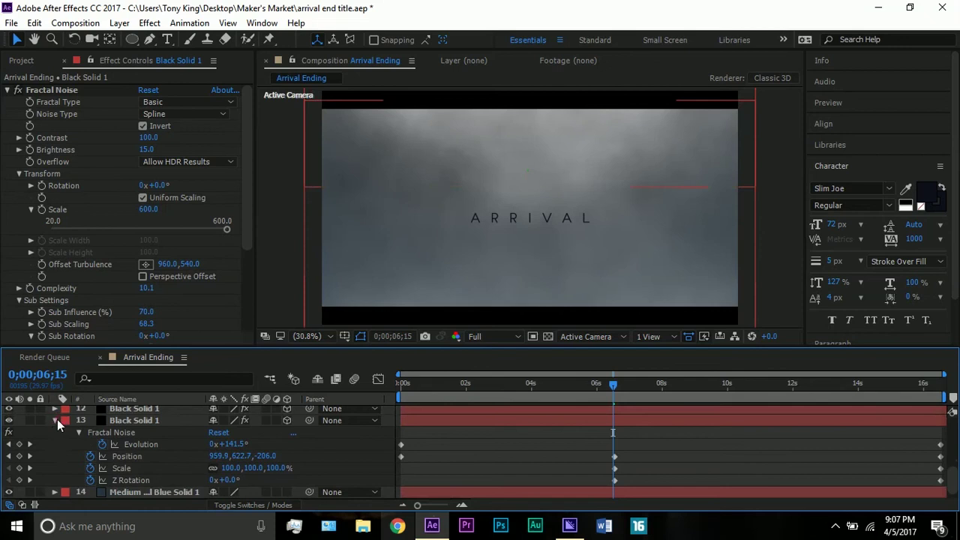
left_click(55, 422)
left_click(56, 421)
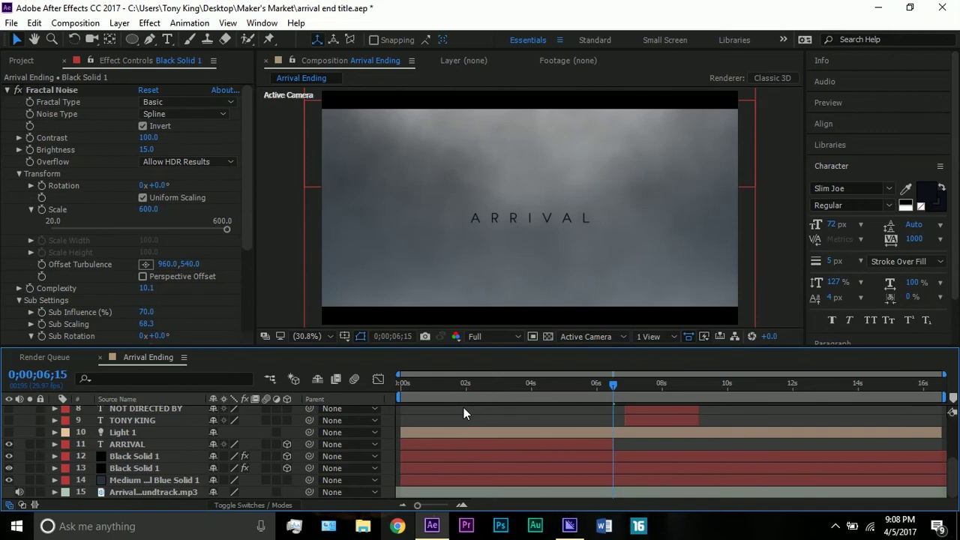
At 0;00;01;27, reveal the Opacity of ARRIVAL, both Black Solid 1 layers and Medium Gray-Royal Blue Solid 1.
left_click_drag(454, 389, 465, 396)
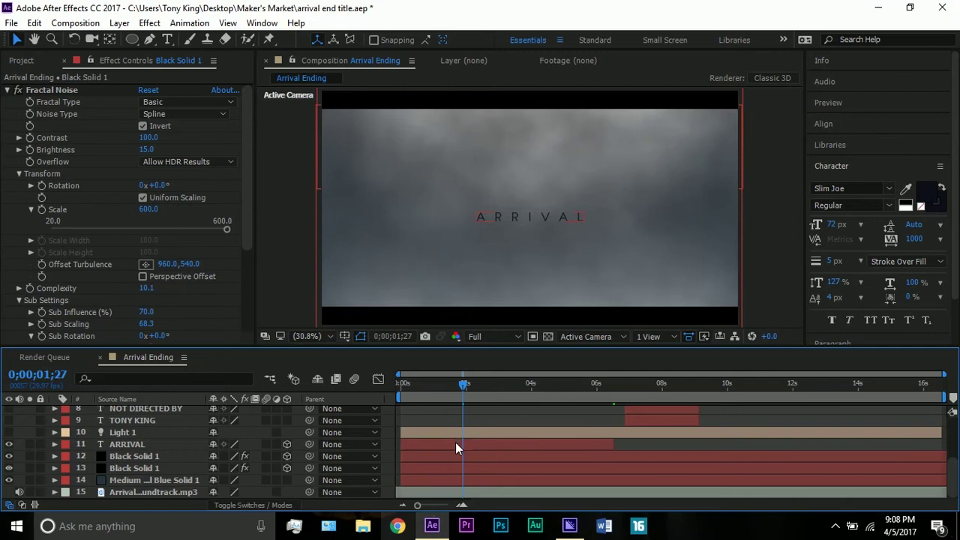
left_click(456, 442)
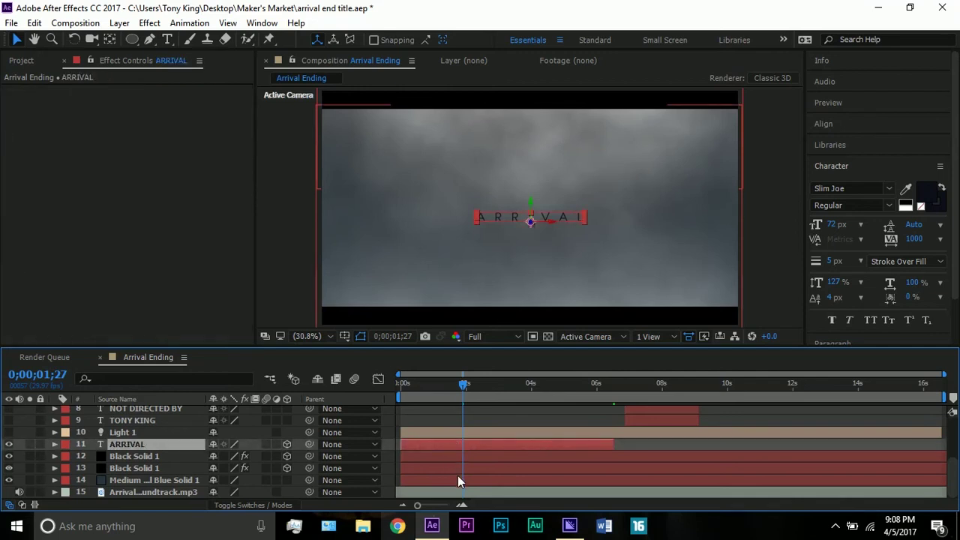
left_click(457, 476, "shift")
key("t")
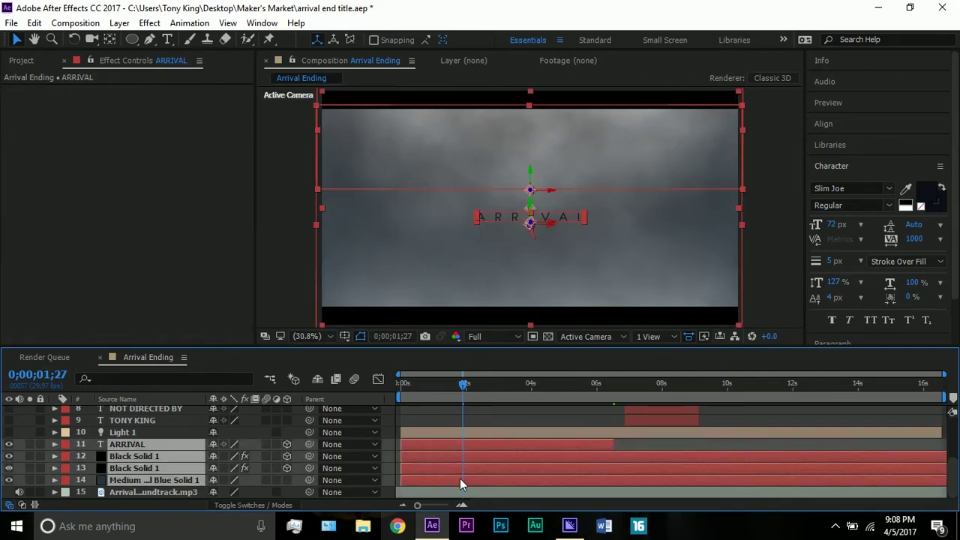
scroll(460, 479, "down", 3)
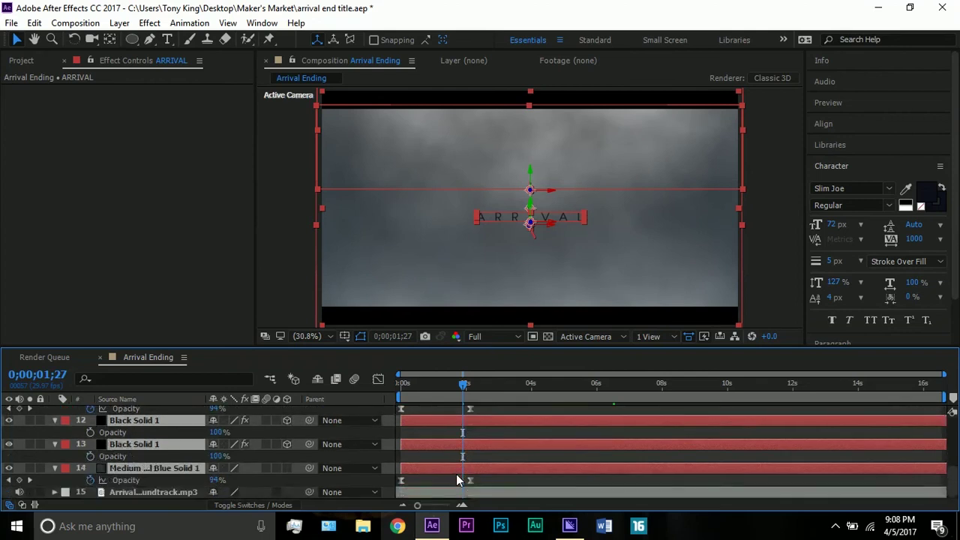
Collapse the Opacity of both Black Solid 1 layers and select Medium Gray-Royal Blue Solid 1.
left_click(112, 422)
left_click(54, 420)
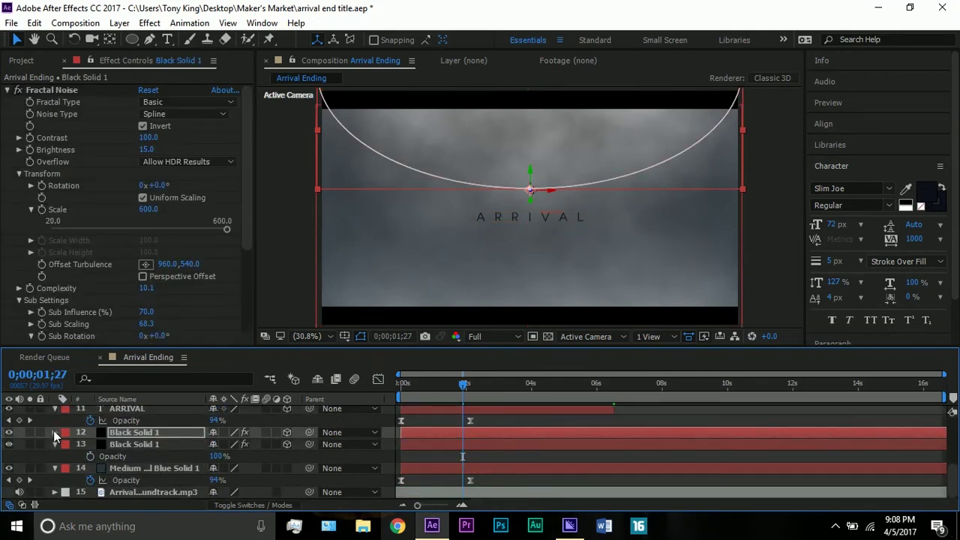
left_click(55, 444)
left_click(130, 468)
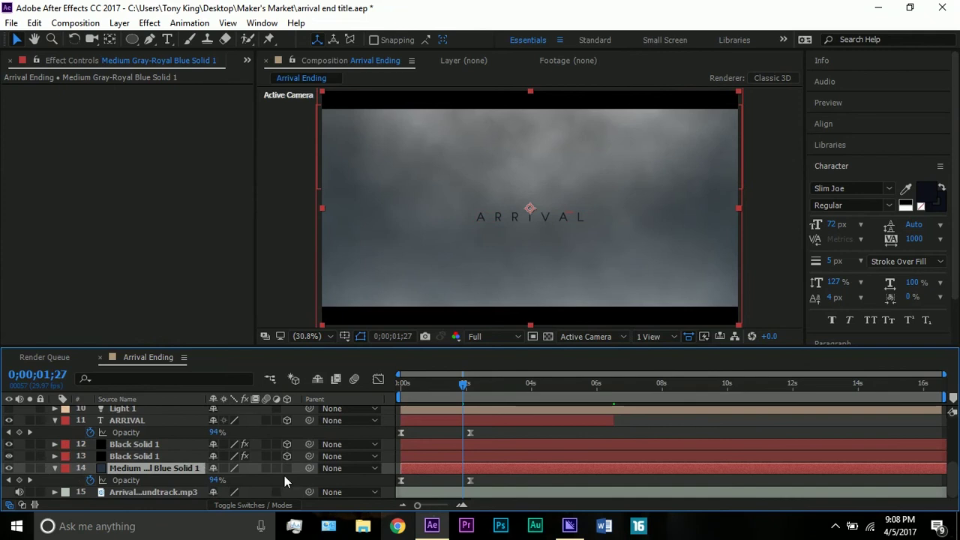
Compare the ARRIVAL and blue solid Opacity keyframes at 0;00;00;00 and 0;00;02;03, park at 0;00;02;04, and select Light 1.
left_click_drag(465, 386, 471, 391)
left_click(153, 420)
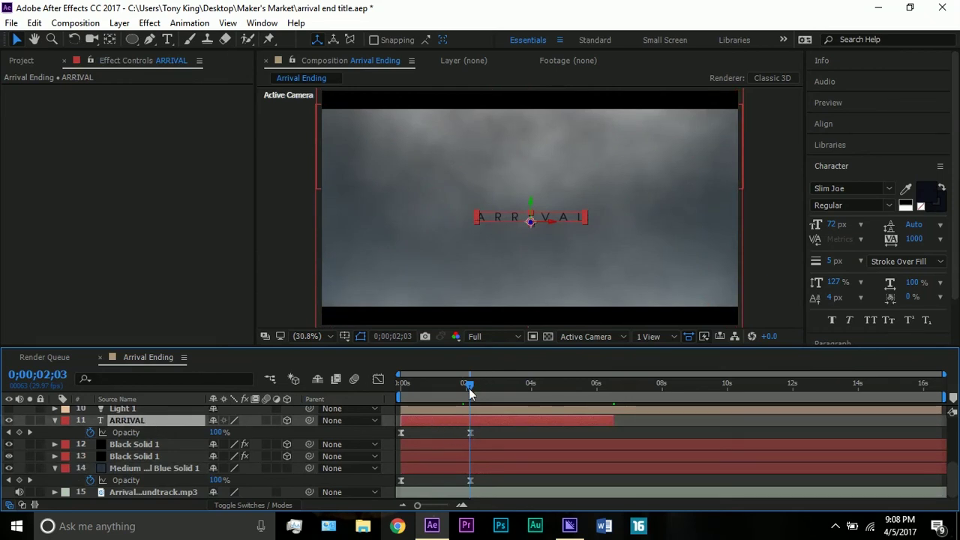
left_click(474, 436)
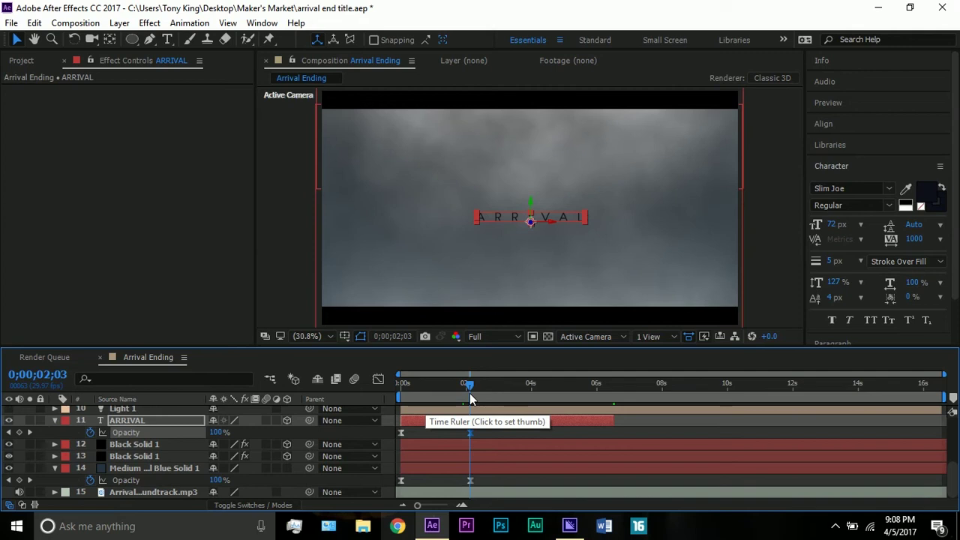
left_click_drag(422, 391, 367, 385)
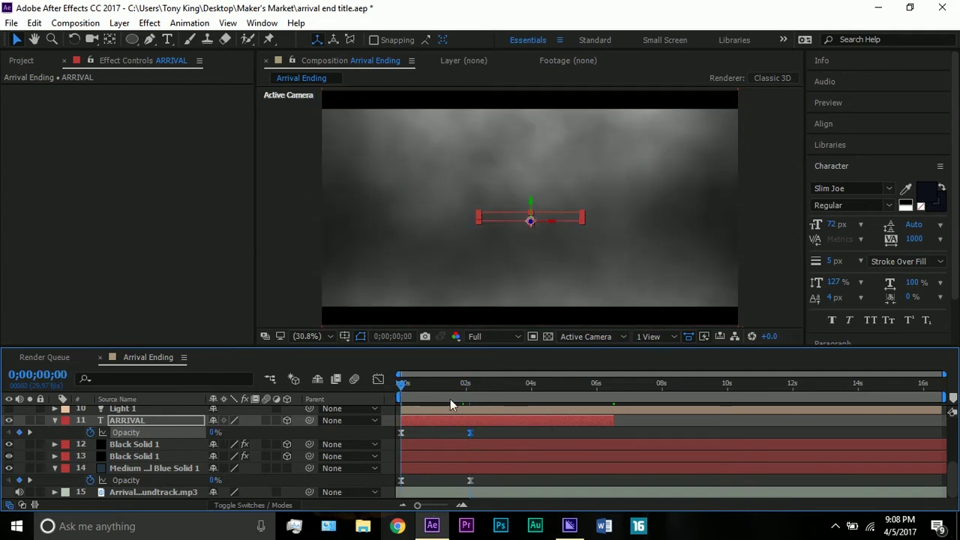
left_click(469, 388)
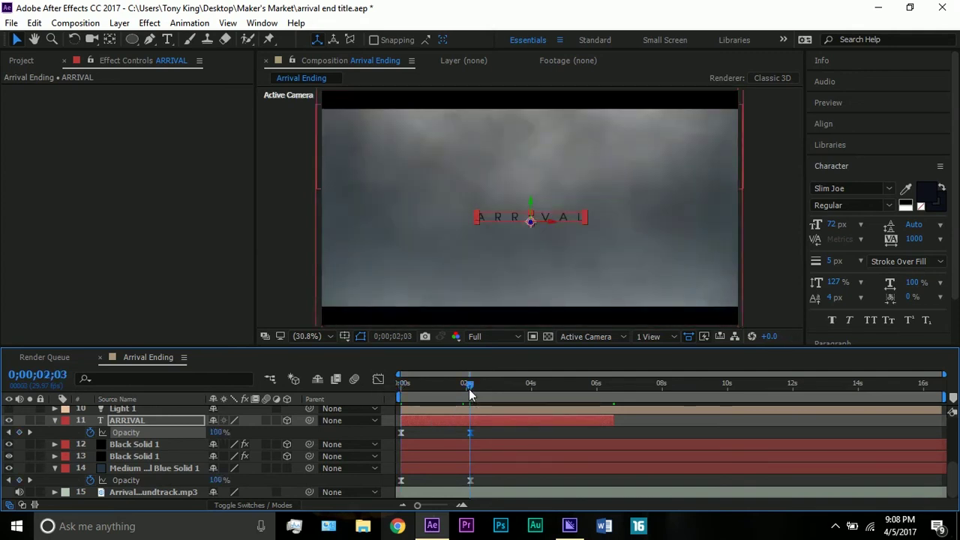
mouse_move(469, 389)
left_mouse_down()
mouse_move(418, 391)
mouse_move(470, 392)
left_mouse_up()
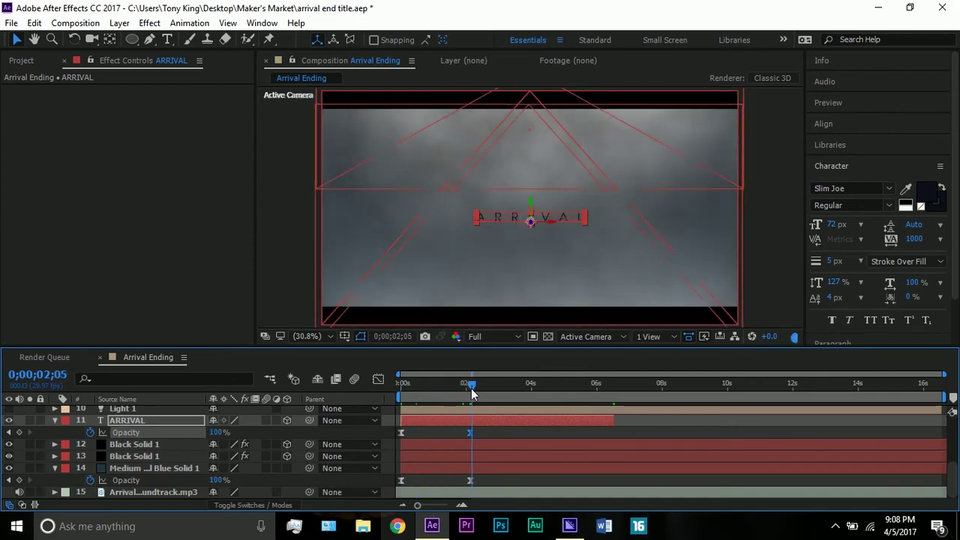
left_click(443, 409)
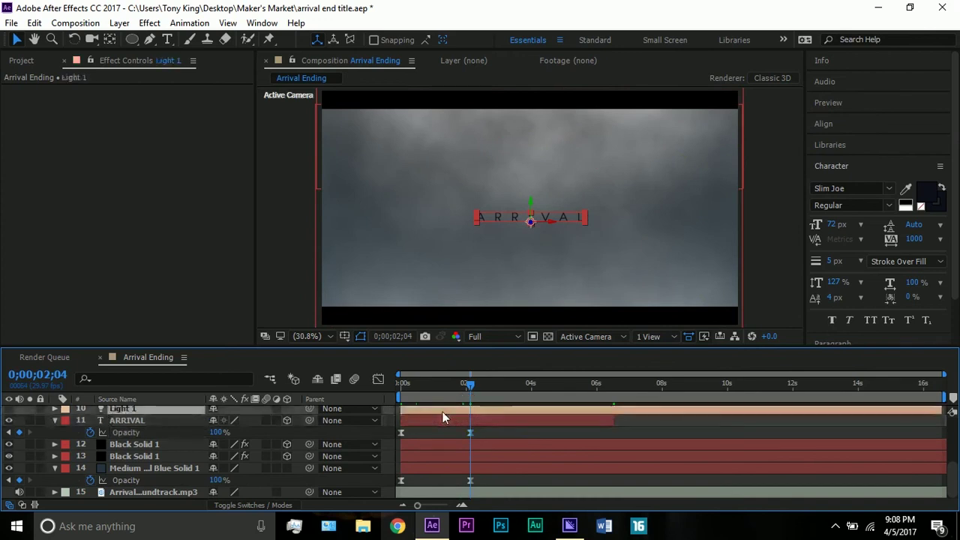
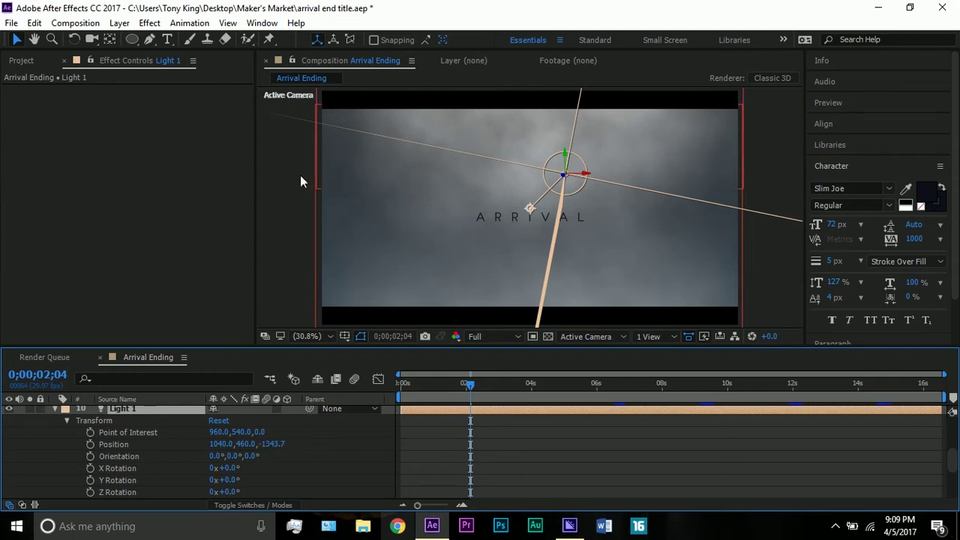
Collapse Light 1's Transform properties, expand its Light Options and examine the Cone Angle keyframes.
left_click(67, 421)
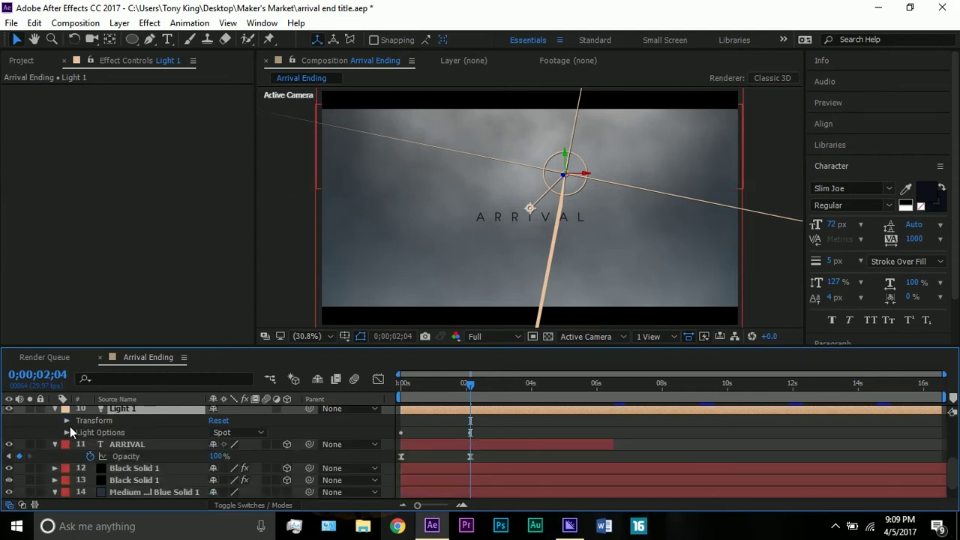
left_click(66, 431)
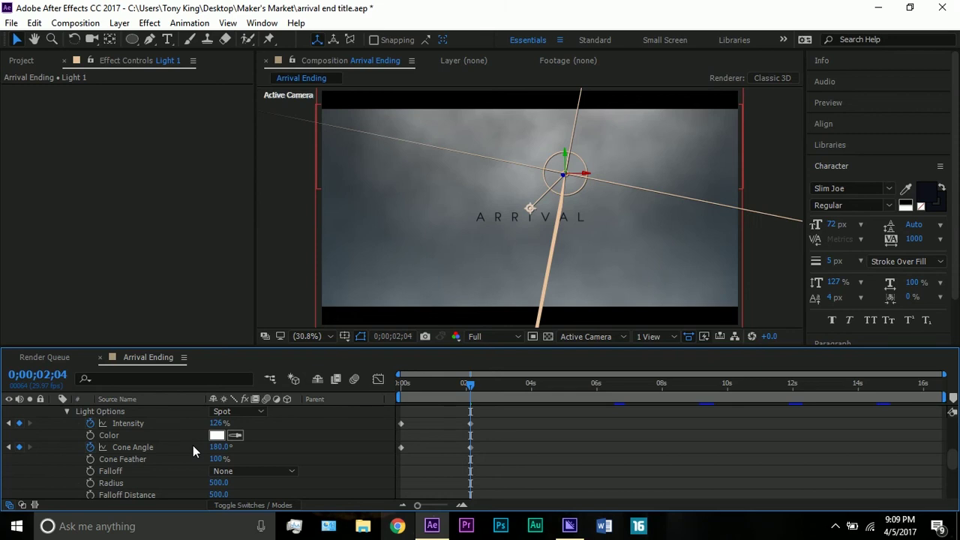
scroll(193, 447, "up", 1)
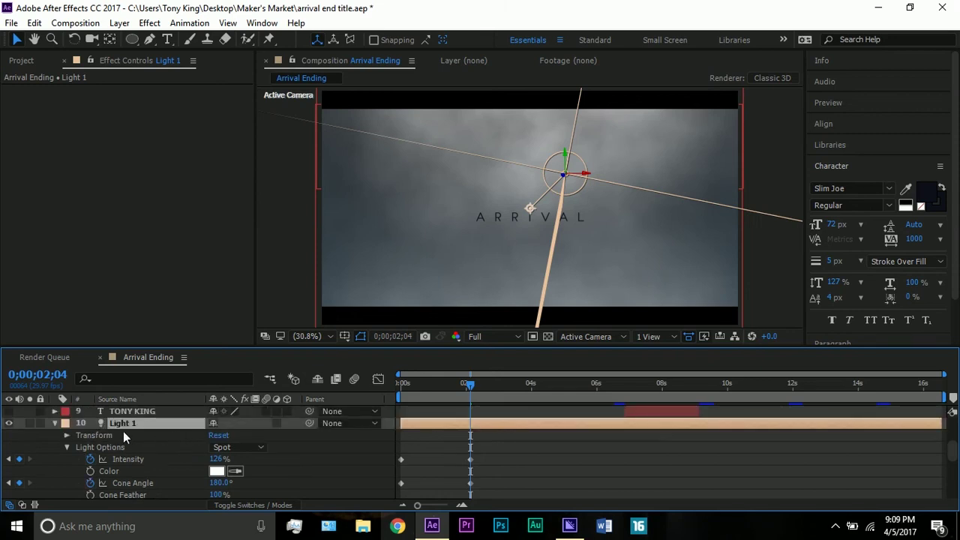
scroll(124, 435, "down", 1)
left_click(96, 411)
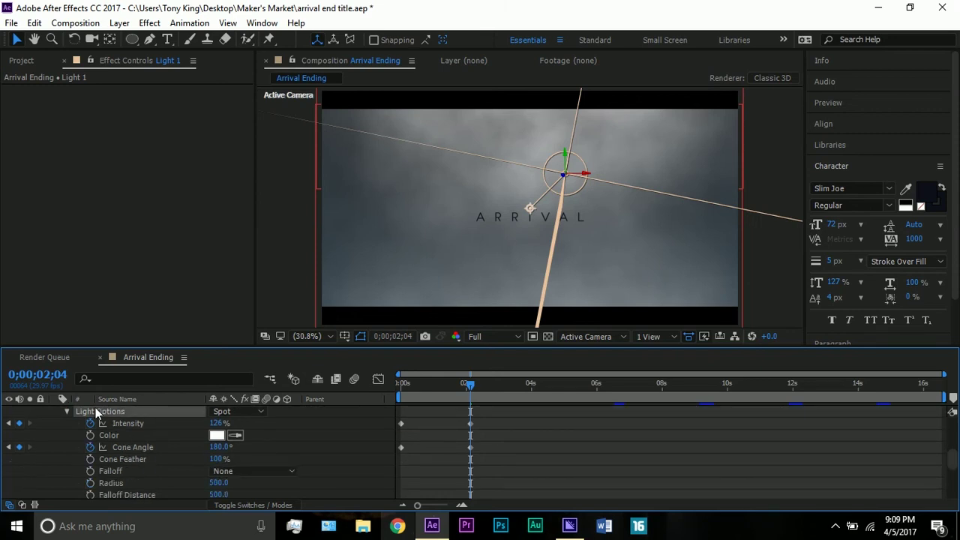
left_click(132, 447)
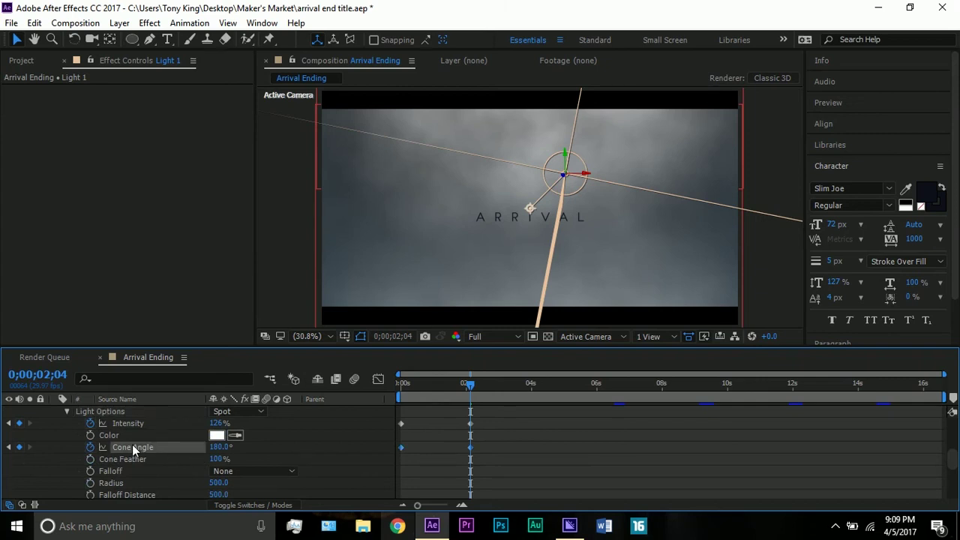
left_click(303, 445)
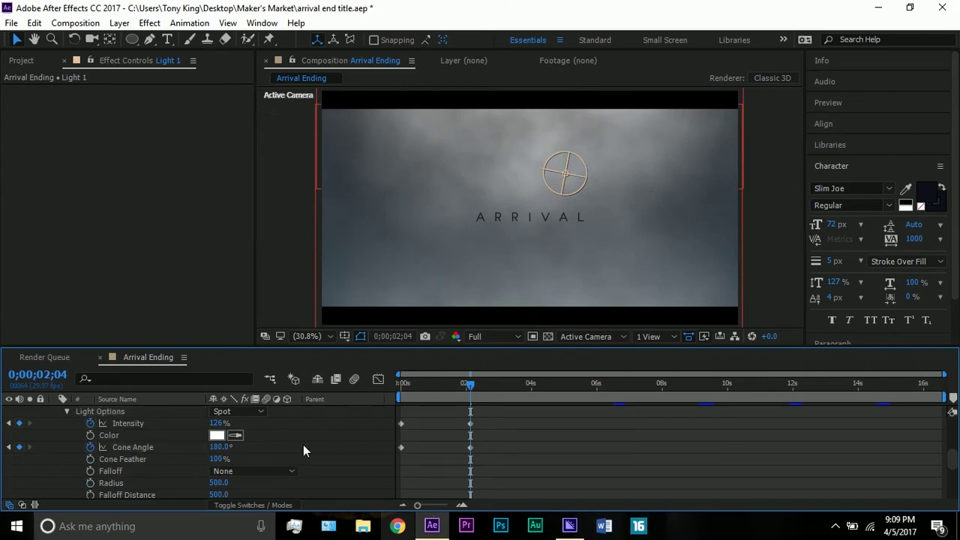
left_click(180, 447)
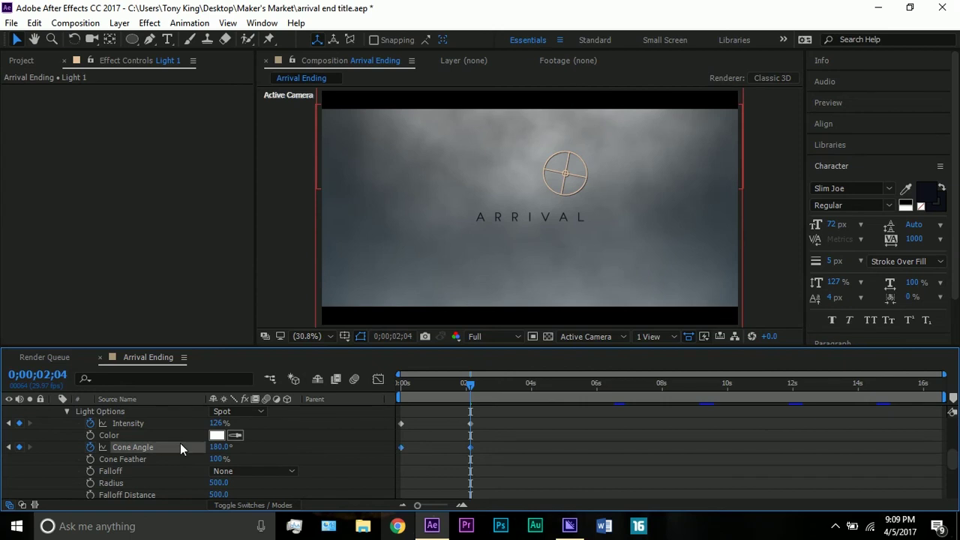
Select Light 1's Intensity keyframes and go to 0;00;00;00 to examine the light's starting values.
scroll(480, 444, "down", 3)
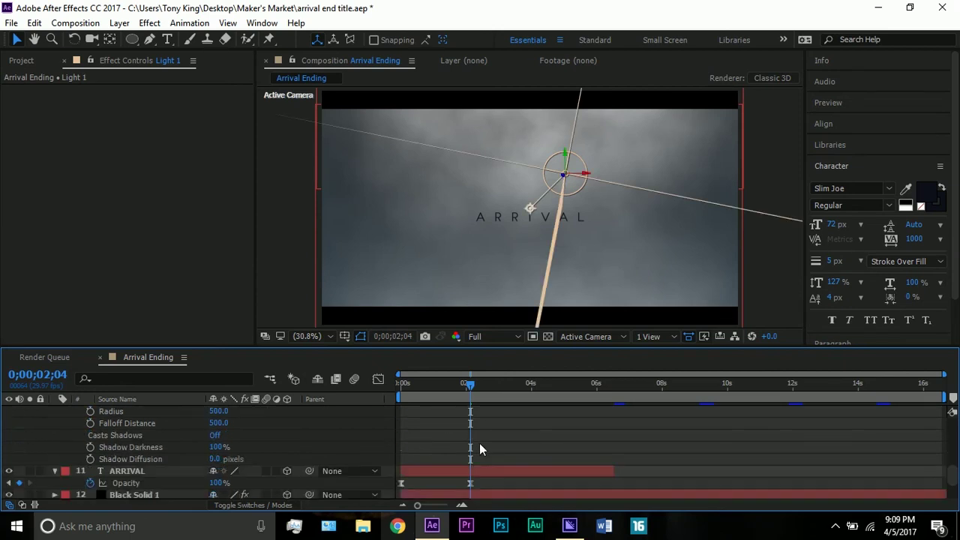
scroll(480, 443, "up", 3)
left_click(427, 435)
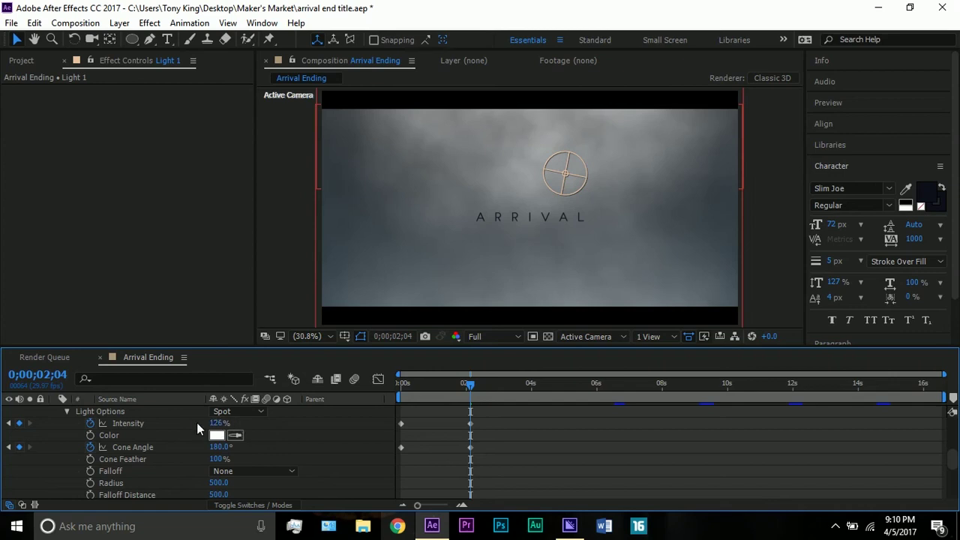
left_click(172, 423)
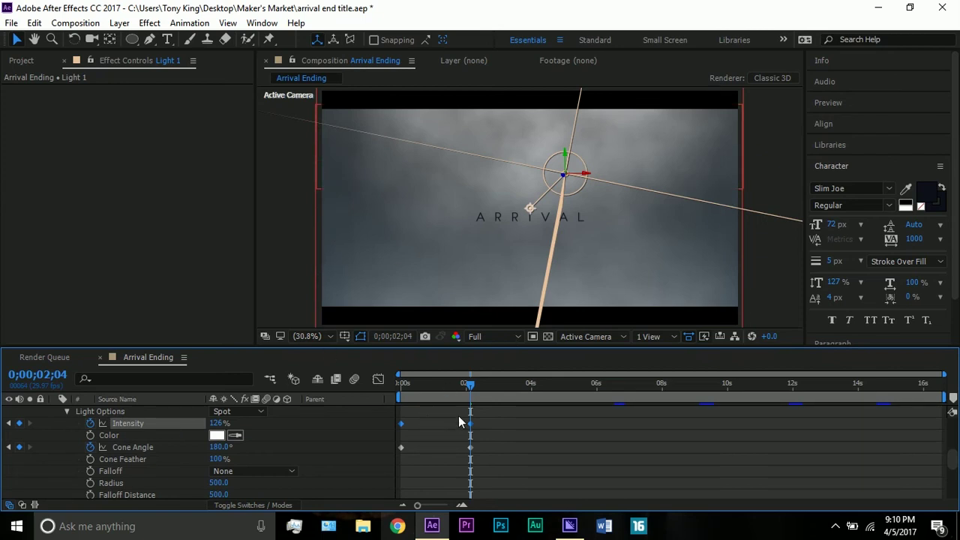
left_click(409, 386)
left_click_drag(409, 386, 308, 421)
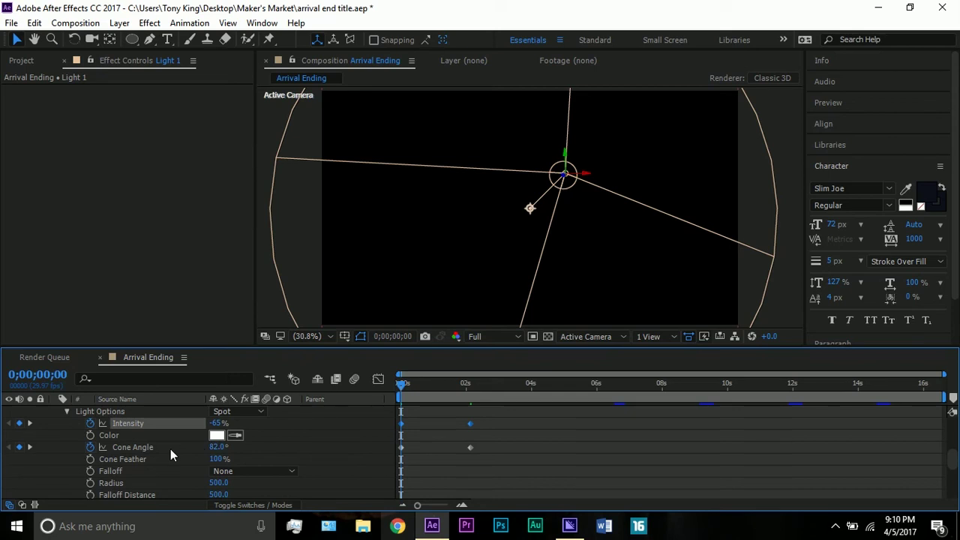
Fit the composition view up to 100% and scrub to 0;00;02;04 to compare Light 1's Intensity and Cone Angle.
scroll(328, 257, "down", 2)
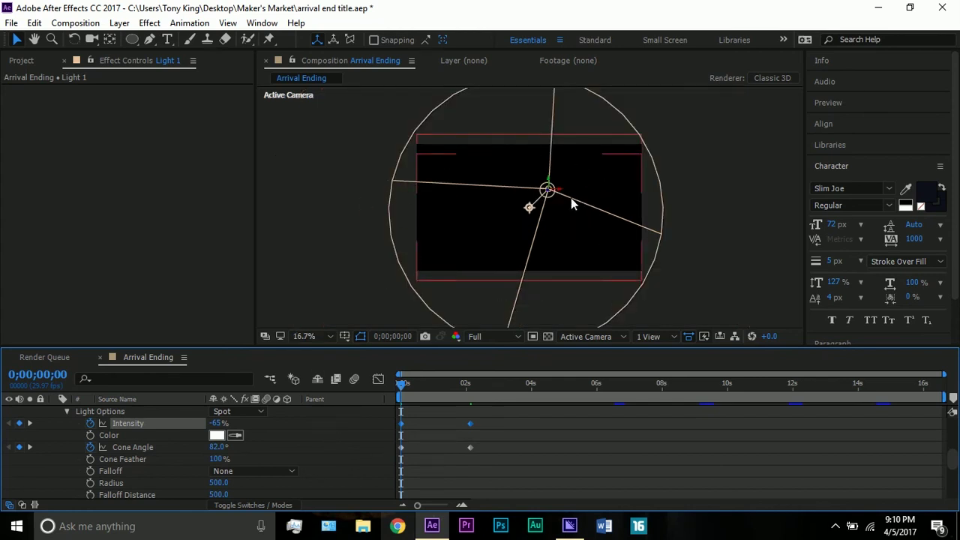
left_click(302, 338)
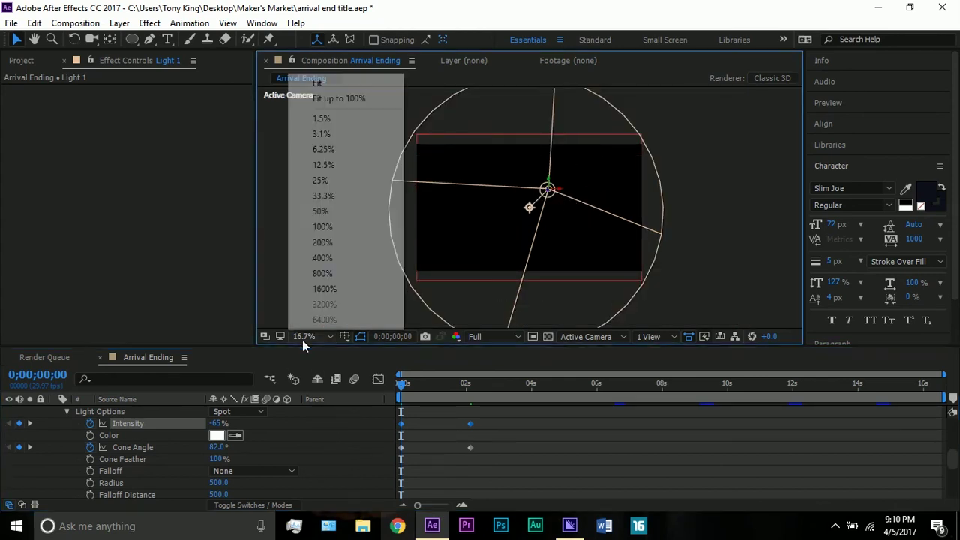
left_click(339, 98)
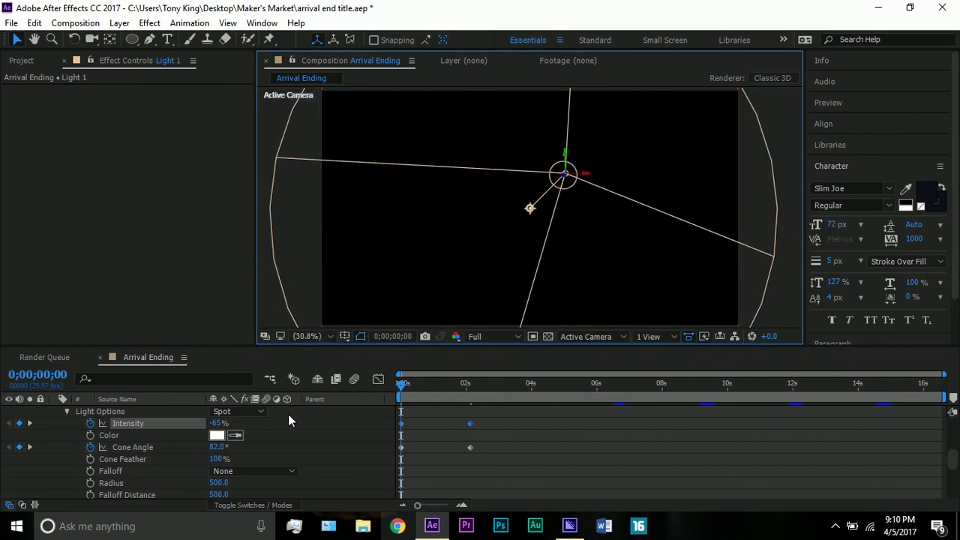
left_click(181, 423)
scroll(434, 423, "up", 2)
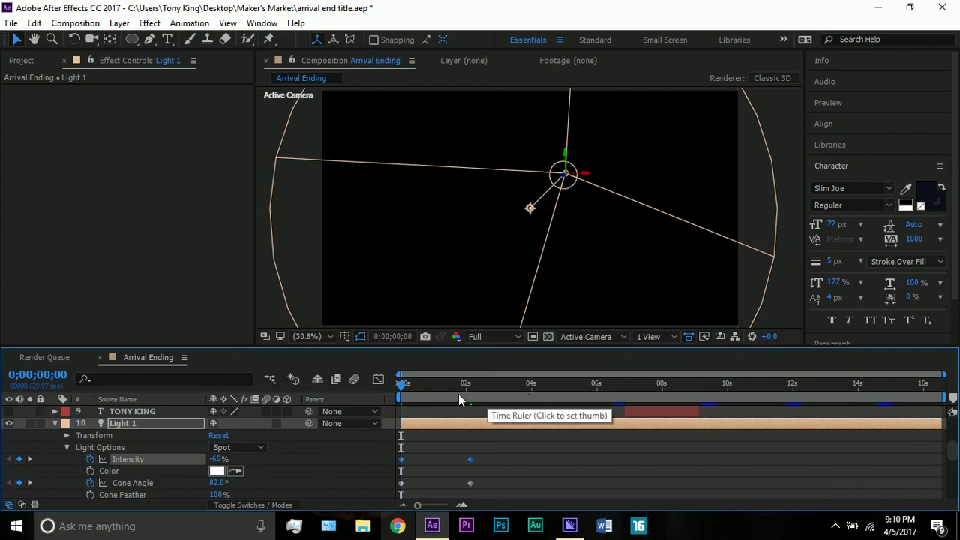
left_click_drag(439, 392, 450, 392)
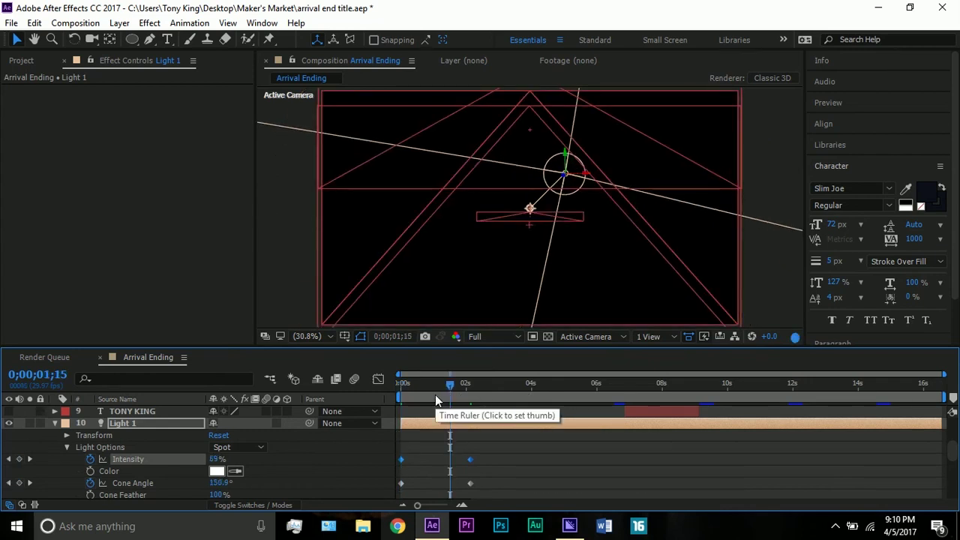
left_click_drag(447, 385, 473, 388)
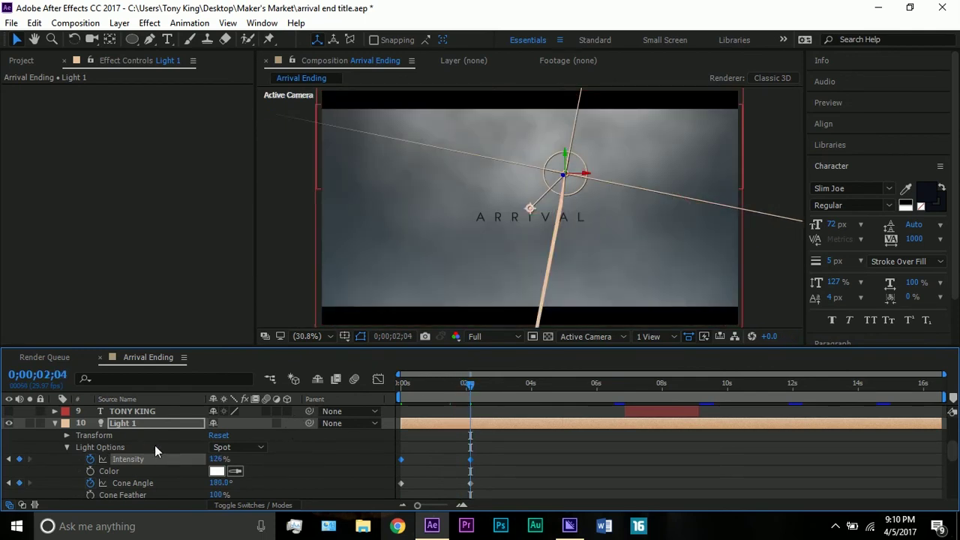
Collapse the Light Options, the ARRIVAL layer and Light 1, and clear the layer selection.
left_click(67, 447)
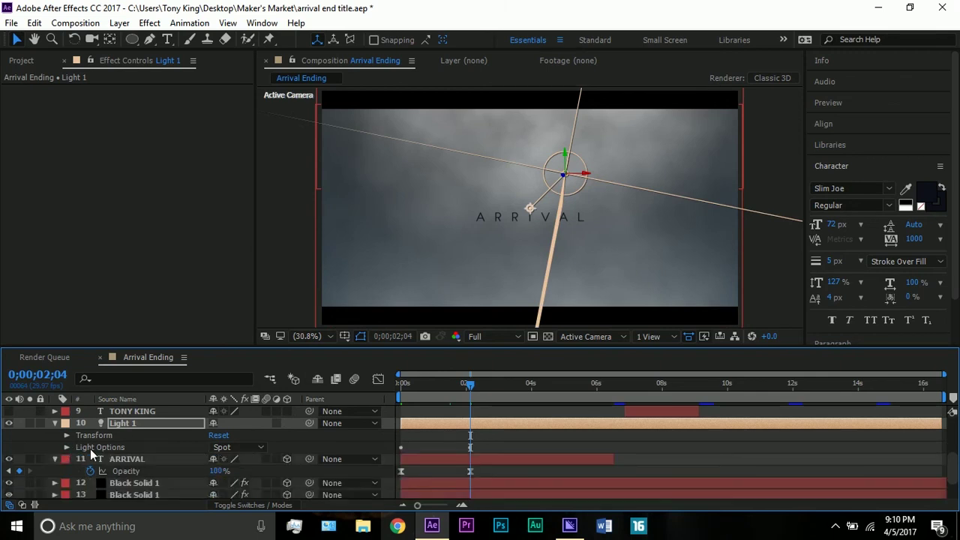
left_click(54, 458)
left_click(54, 423)
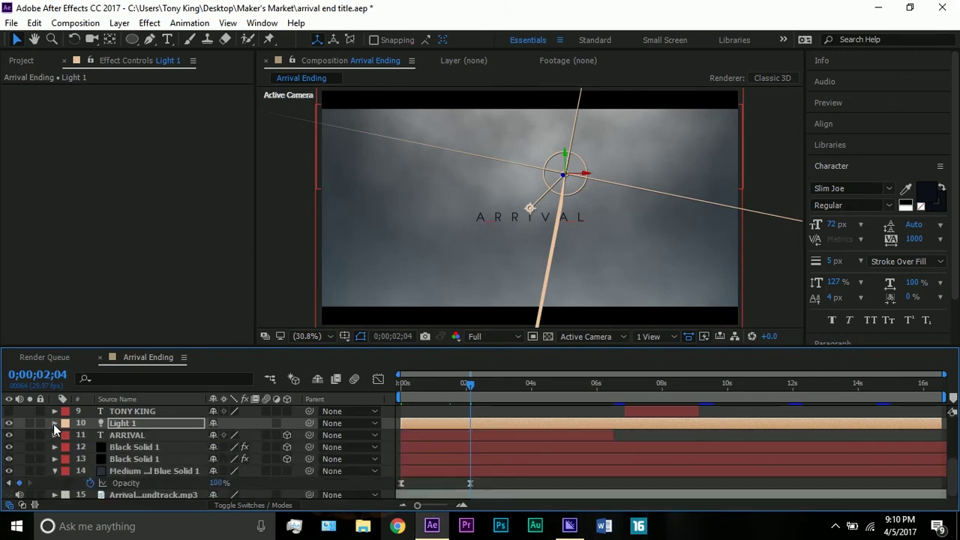
left_click(276, 259)
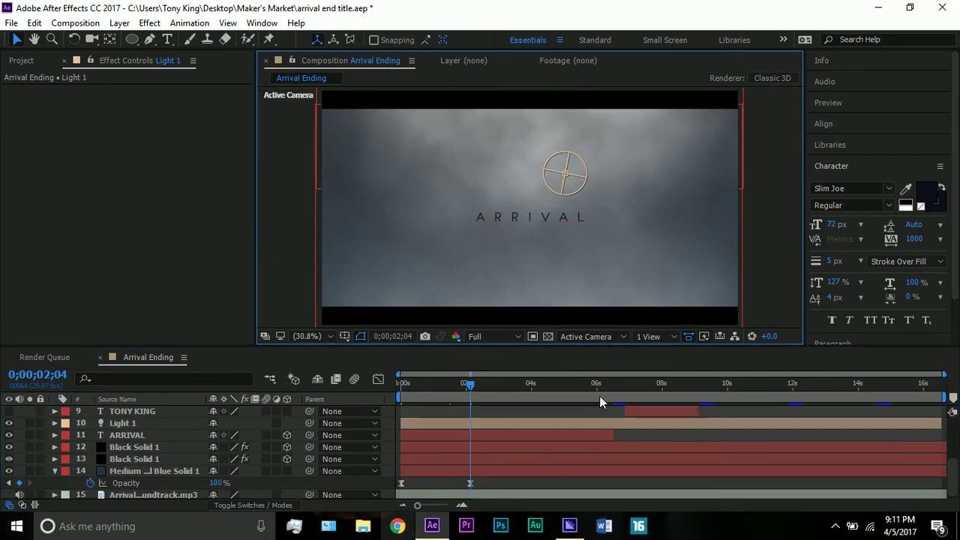
Move the current time to 0;00;06;16 and collapse the Medium Gray-Royal Blue Solid 1 layer.
left_click_drag(602, 397, 615, 392)
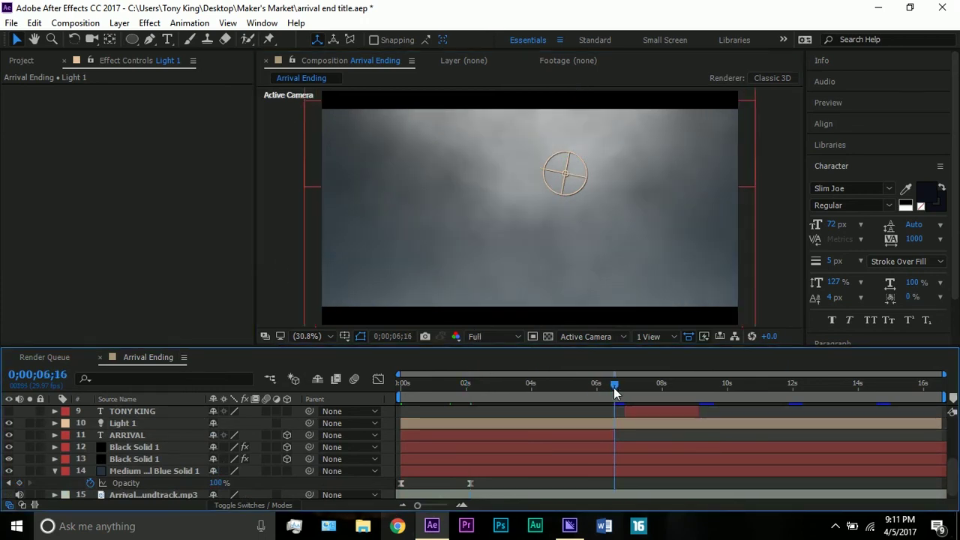
left_click(609, 470)
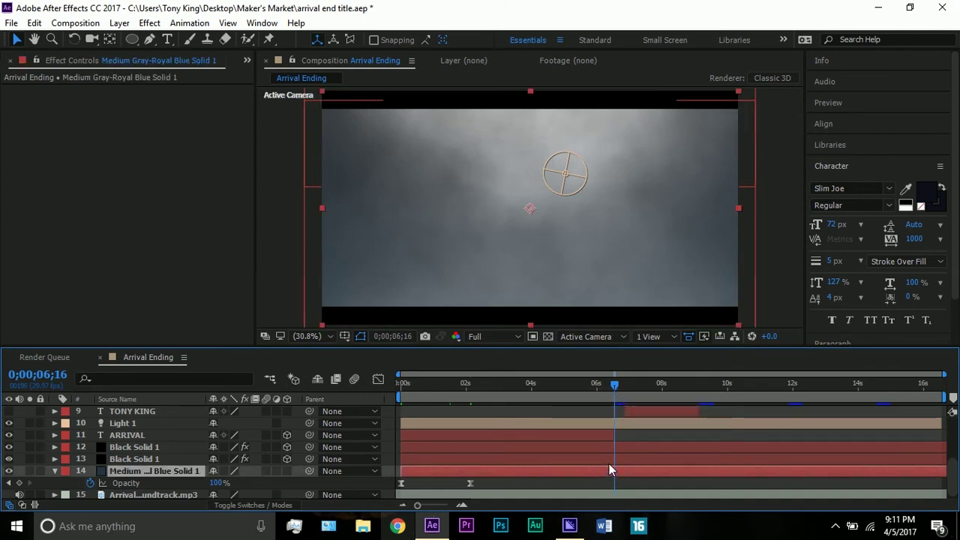
left_click(55, 470)
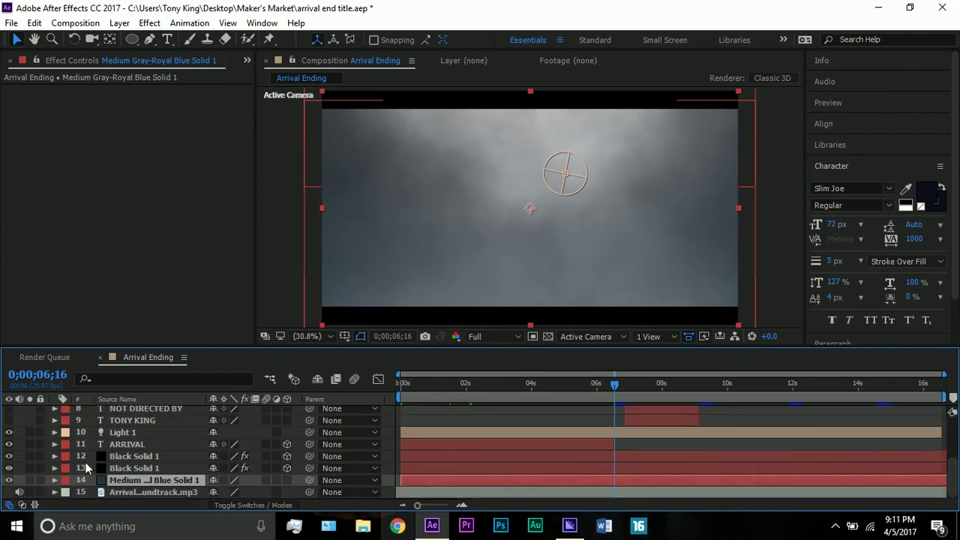
Reveal the Position, rotation and all keyframed properties of Black Solid 1 on layer 13 in turn, leaving the keyframed ones displayed.
left_click(144, 467)
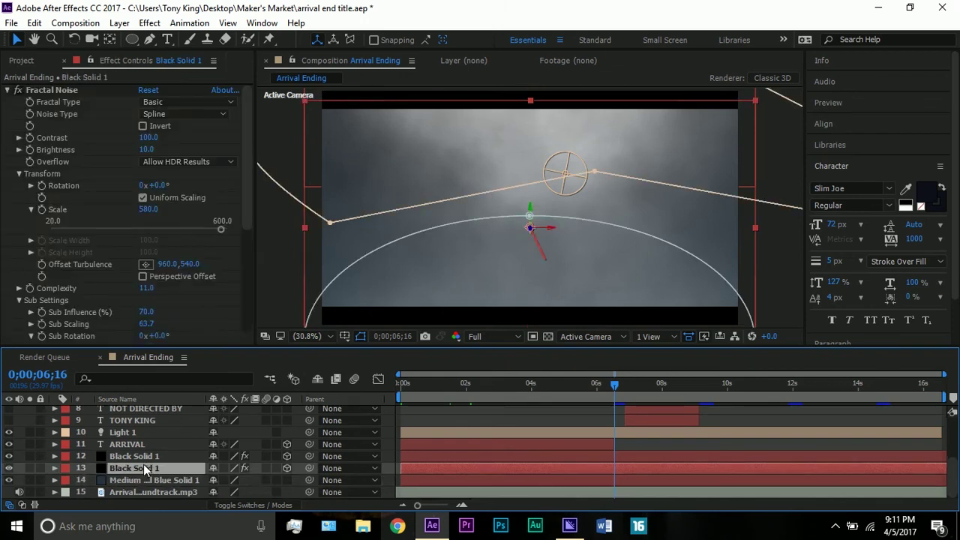
key("p")
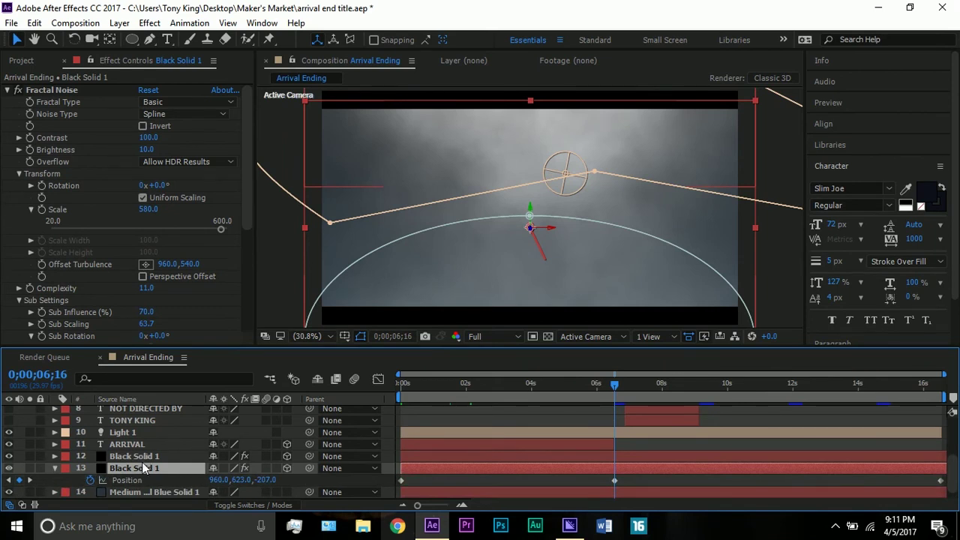
key("u")
scroll(150, 478, "down", 2)
left_click(79, 445)
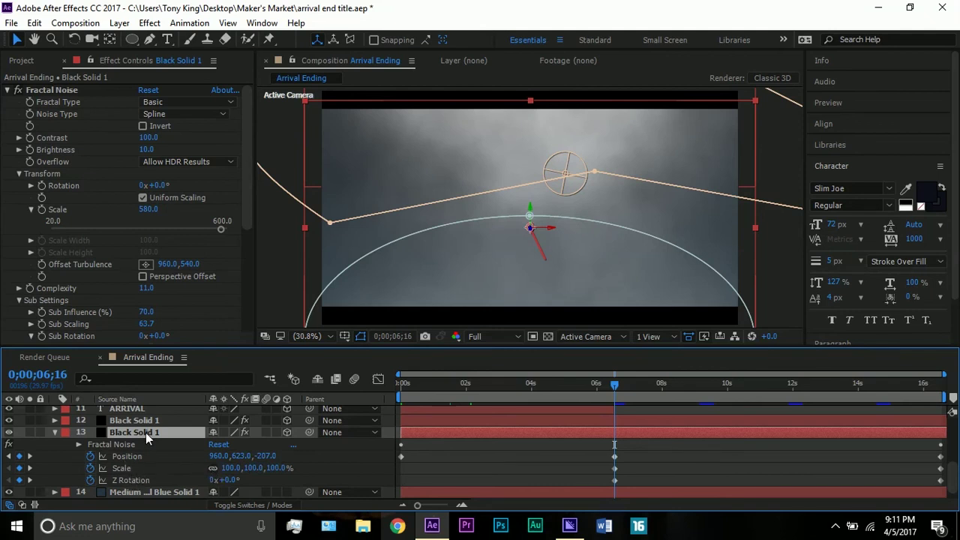
key("r")
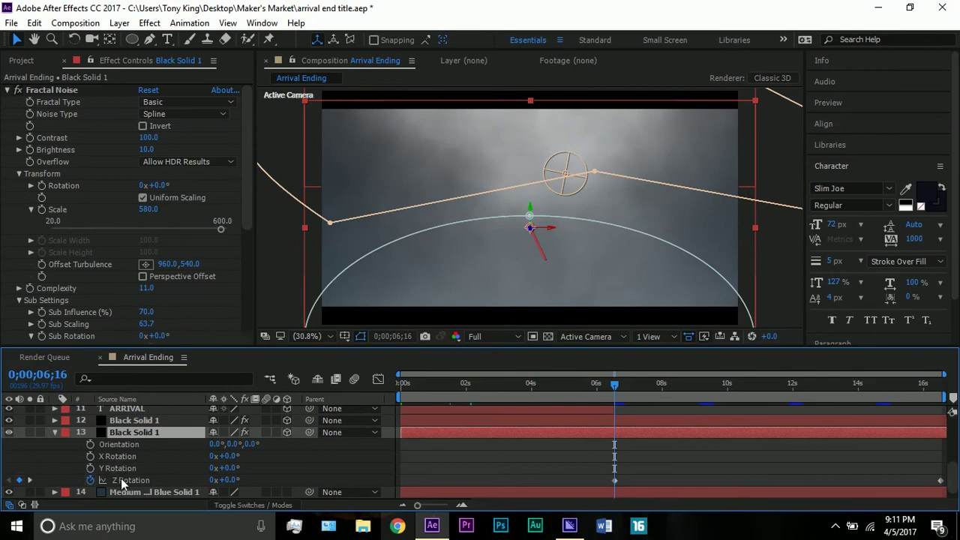
key("u")
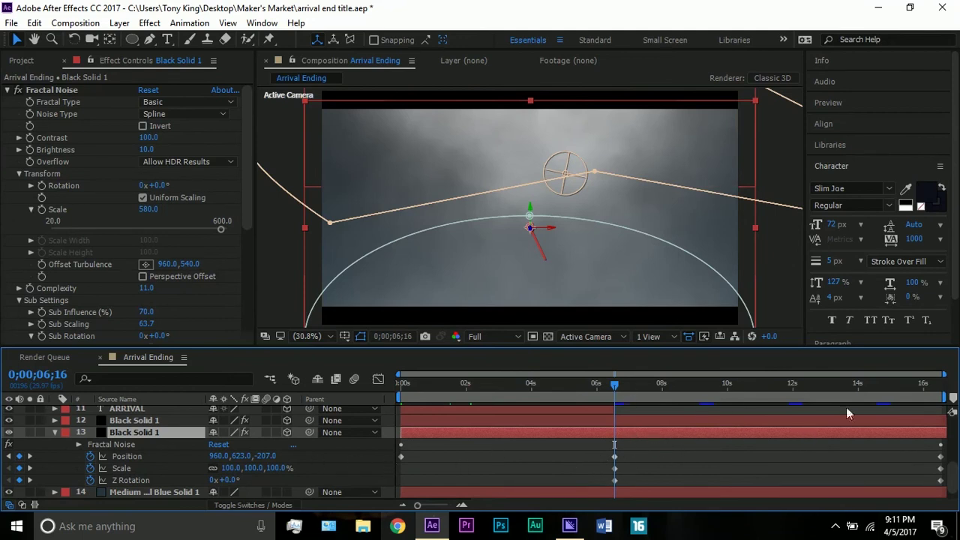
Go to 0;00;16;16, hide both Black Solid 1 layers to compare the picture without fog, and undo the hiding.
key("End")
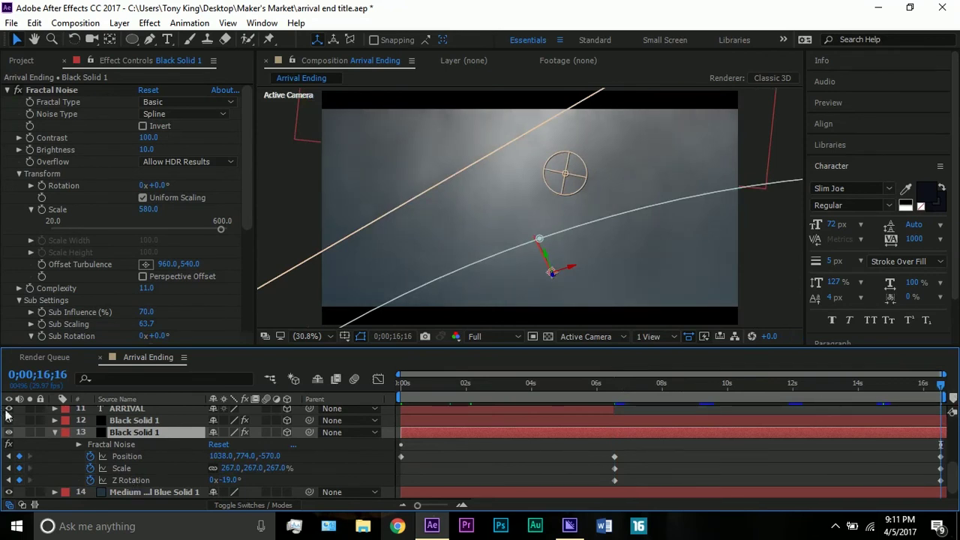
left_click_drag(9, 420, 10, 427)
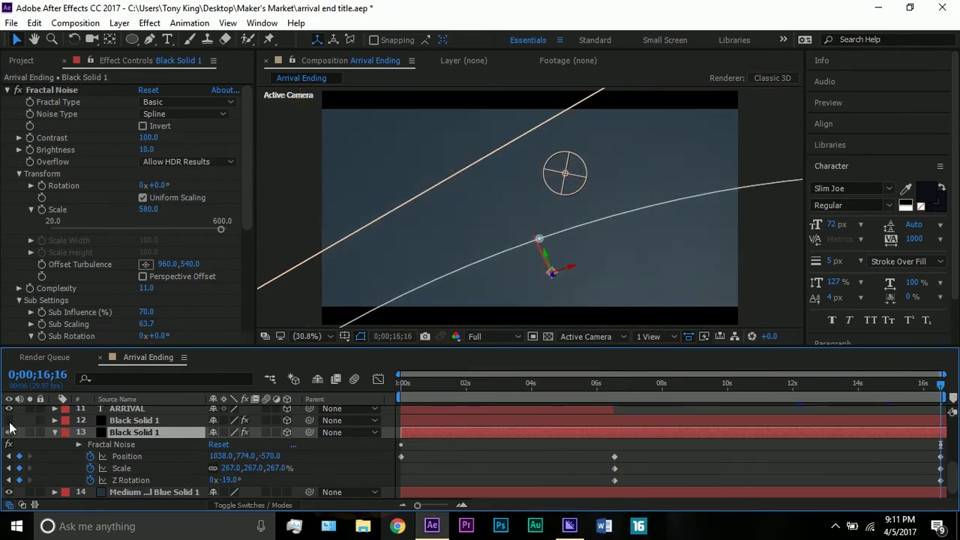
key("ctrl+z")
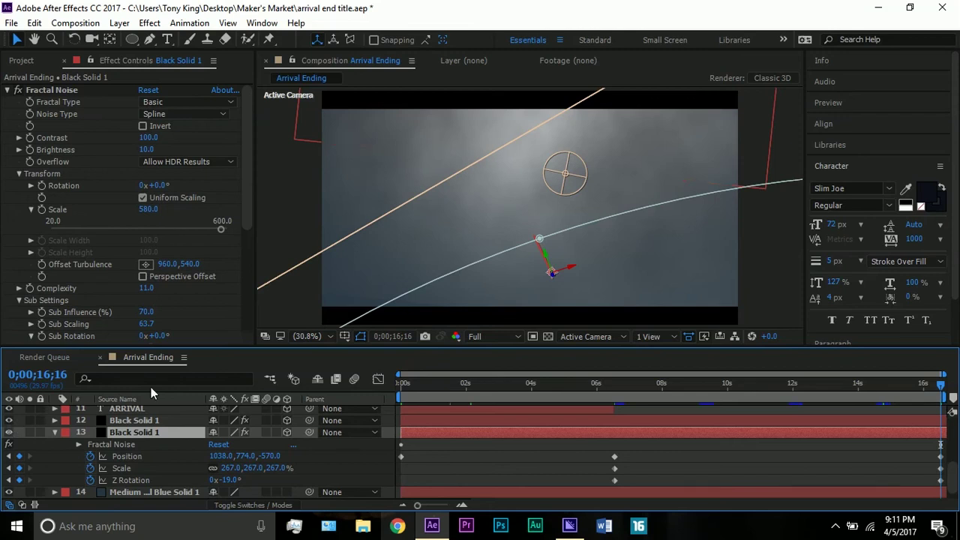
Examine the full outline and mask shapes of Black Solid 1 on layer 13 at 0;00;16;16, and select its Position keyframes.
key("comma")
key("comma")
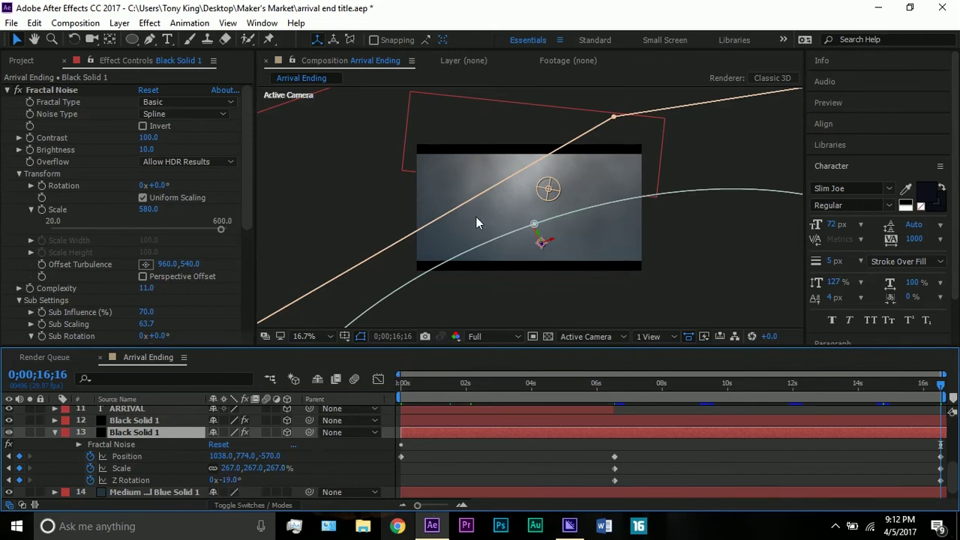
key("comma")
key("comma")
key("comma")
key("comma")
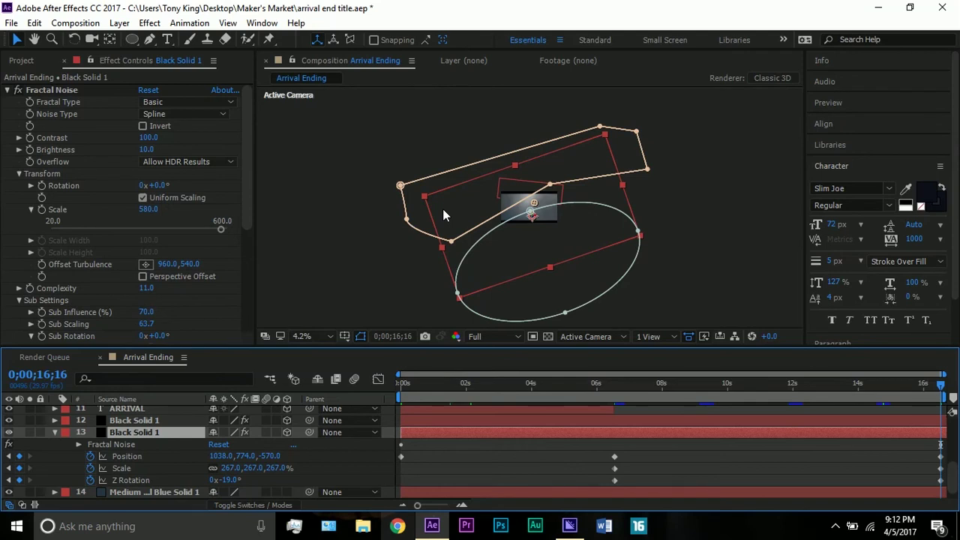
key("period")
key("period")
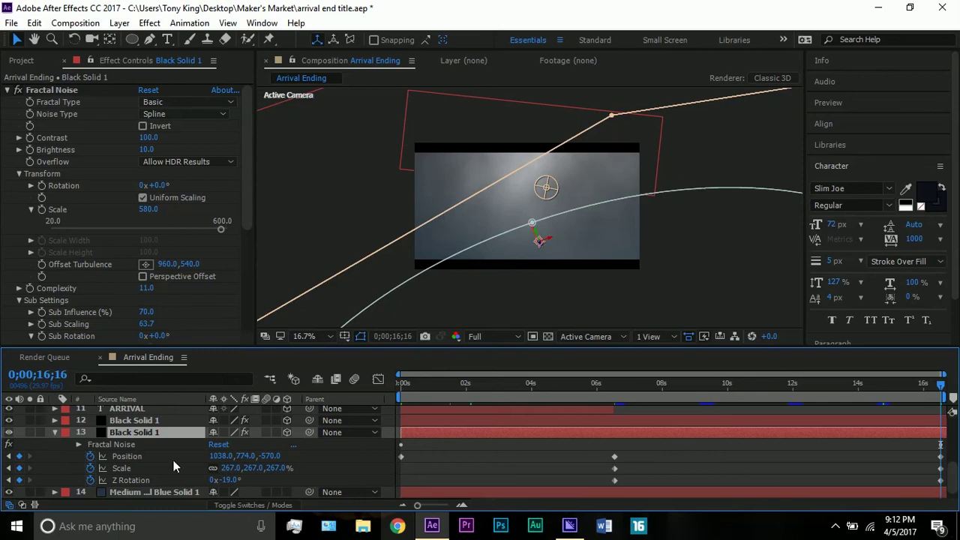
left_click(133, 459)
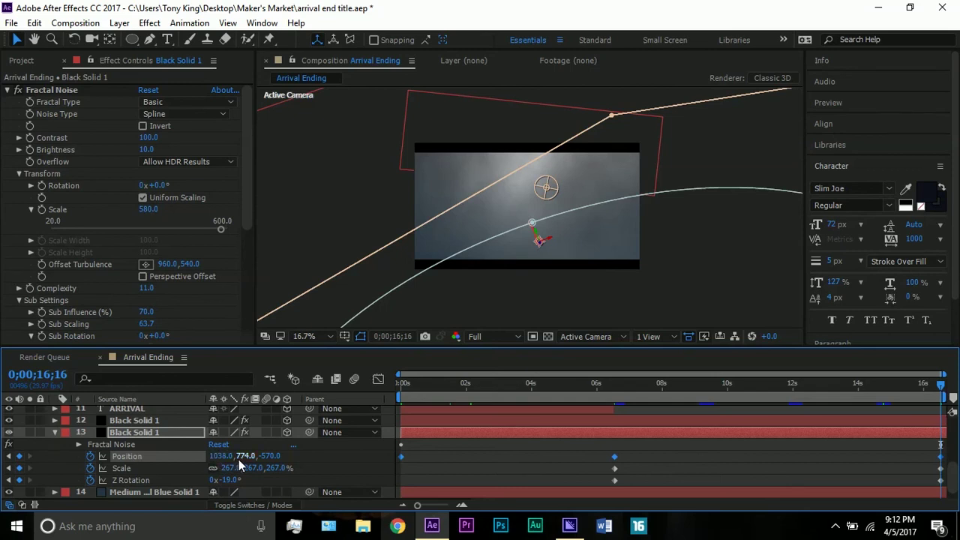
Go to 0;00;06;18, clear the selection and collapse Black Solid 1 on layer 13.
key("Return")
left_click(617, 394)
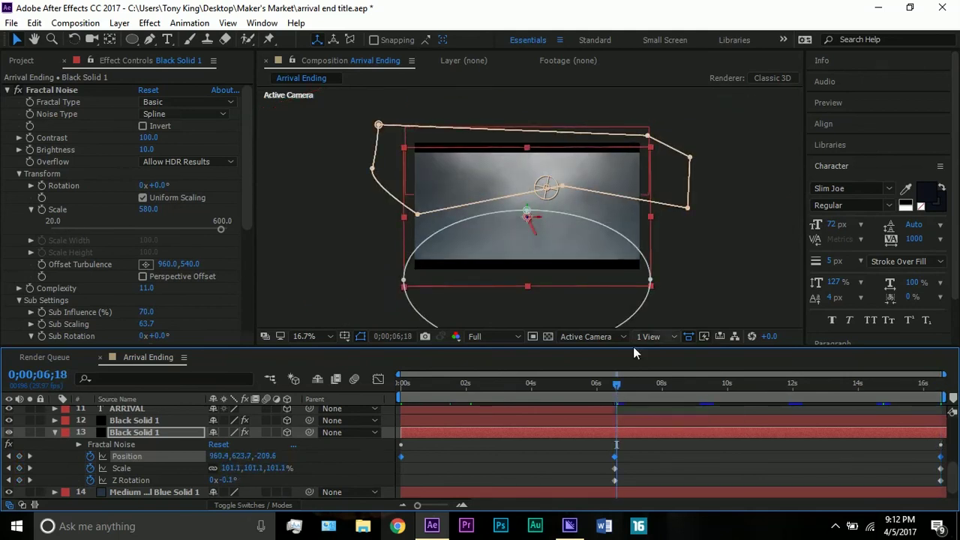
left_click(656, 301)
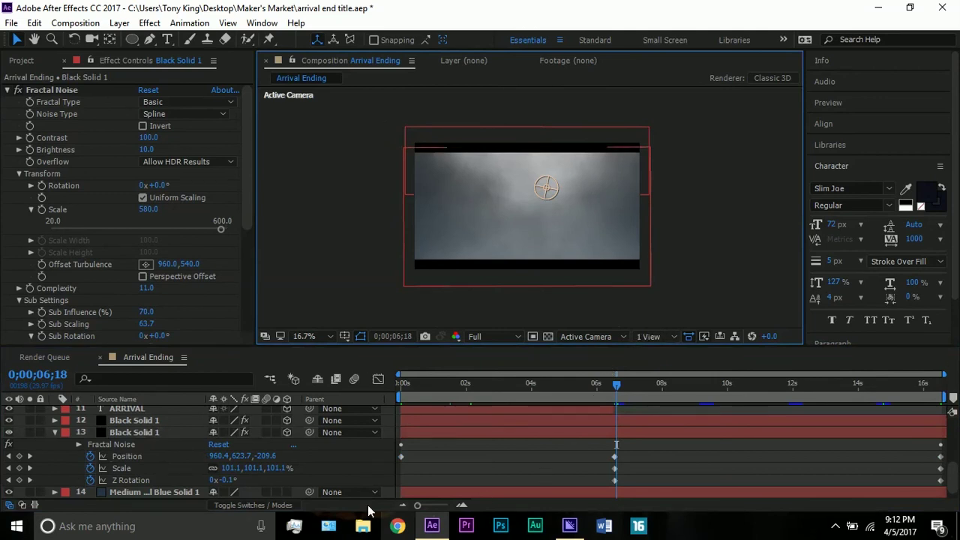
left_click(53, 433)
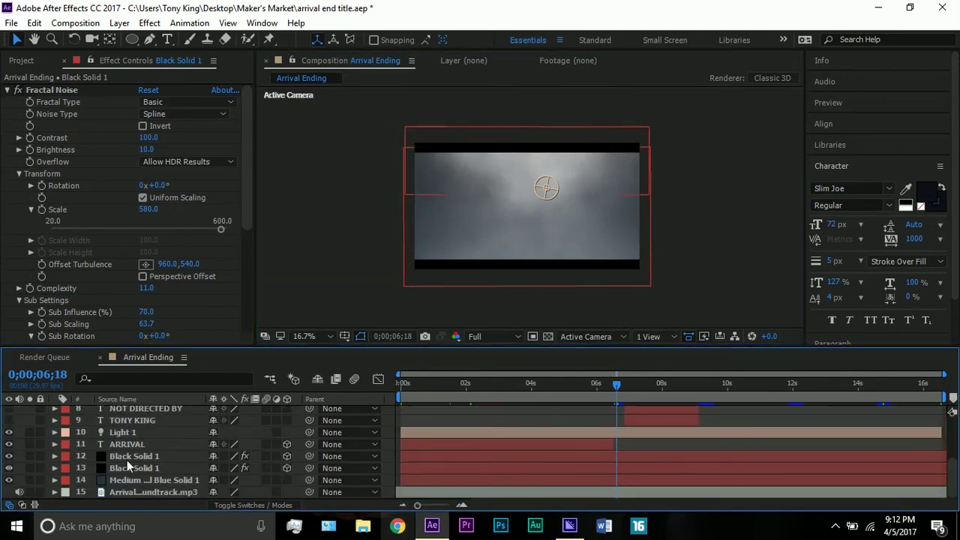
Reveal the Position and all other keyframed properties of Black Solid 1 on layer 12 at its 0;00;06;16 keyframes.
left_click(127, 457)
key("p")
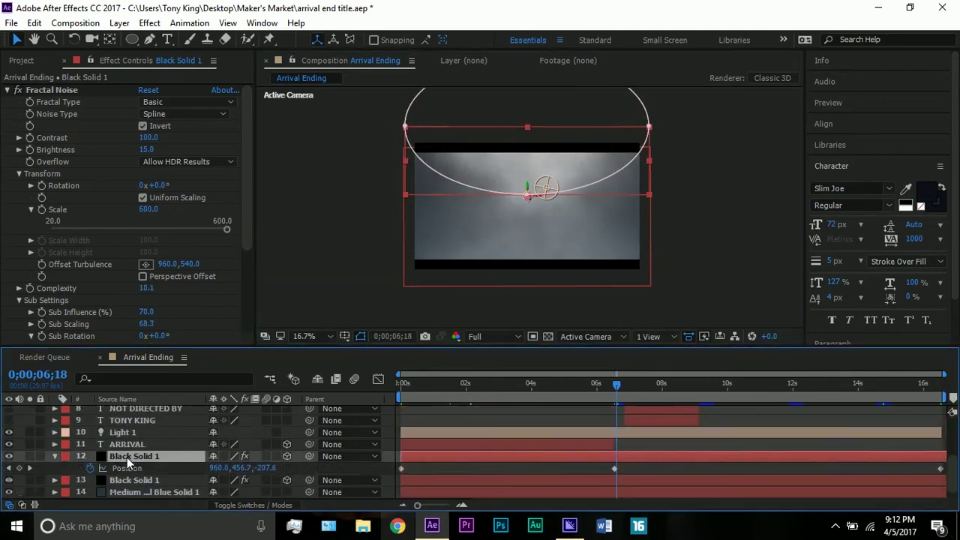
left_click(9, 468)
key("u")
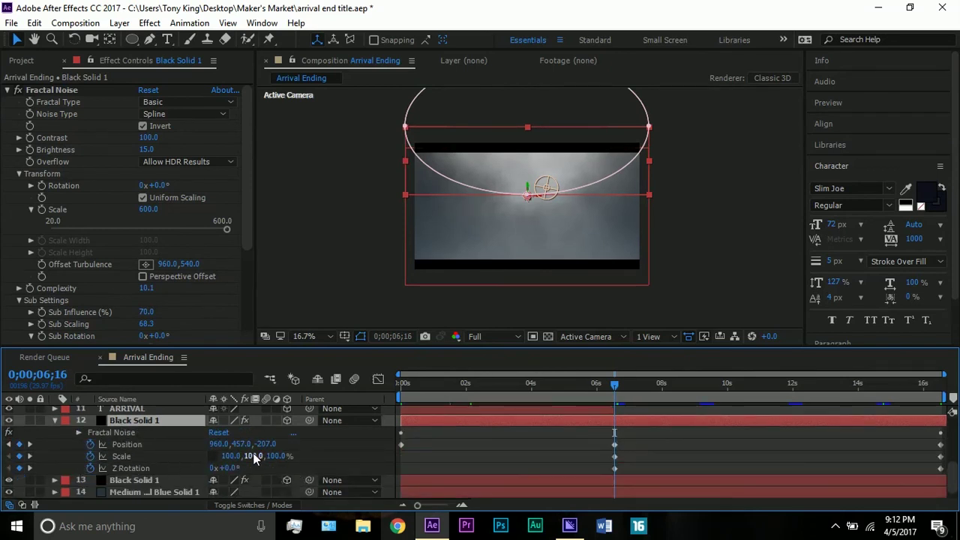
left_click(213, 456)
Compare the Position, Scale and Z Rotation keyframes of Black Solid 1 on layer 12 between 0;00;06;16 and 0;00;16;16.
left_click_drag(916, 383, 941, 383)
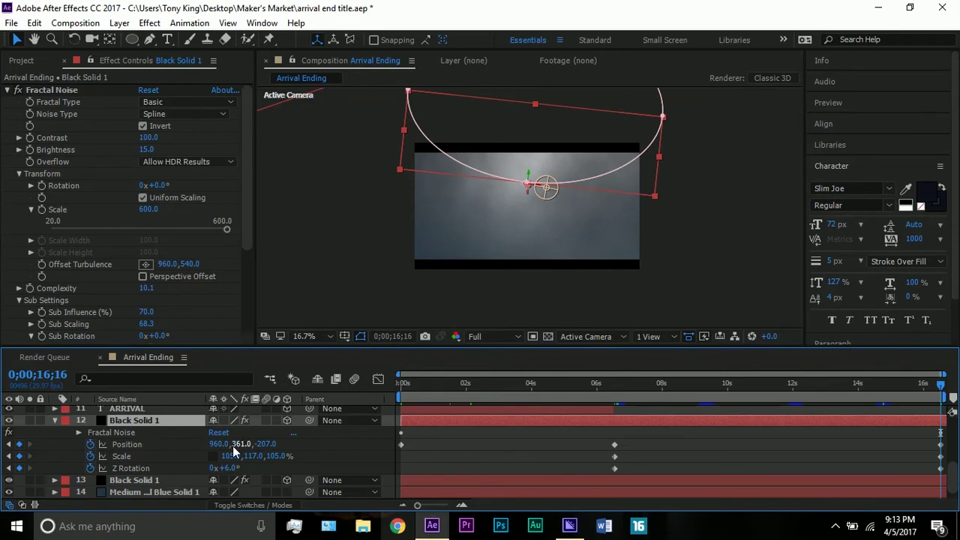
left_click(9, 444)
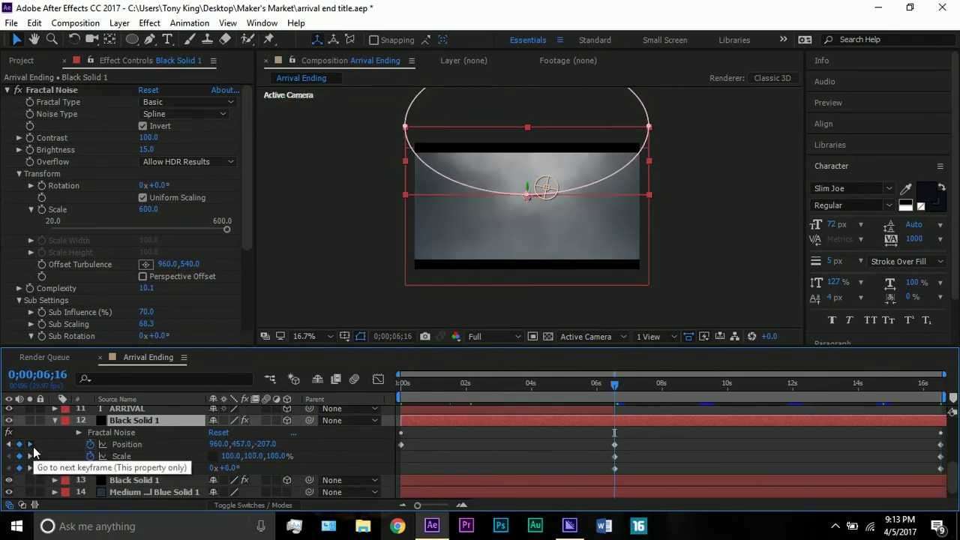
left_click(31, 445)
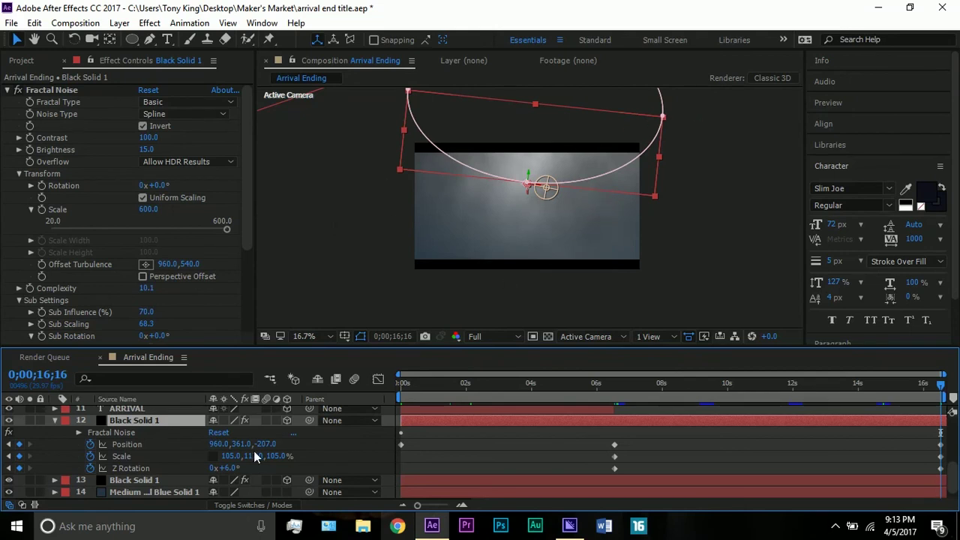
Examine the outline and masks of Black Solid 1 on layer 13, and select the Z Rotation keyframes of Black Solid 1 on layer 12.
key("ctrl+Down")
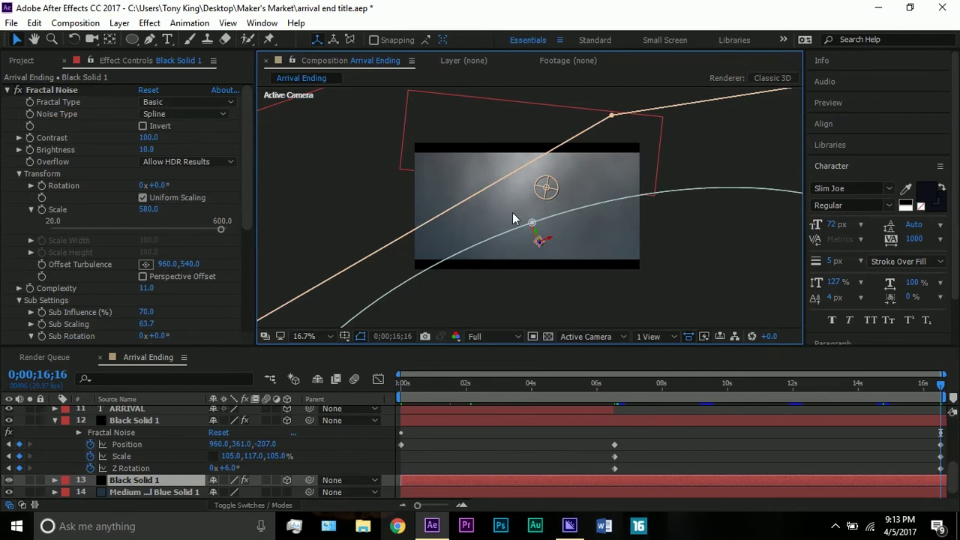
key("period")
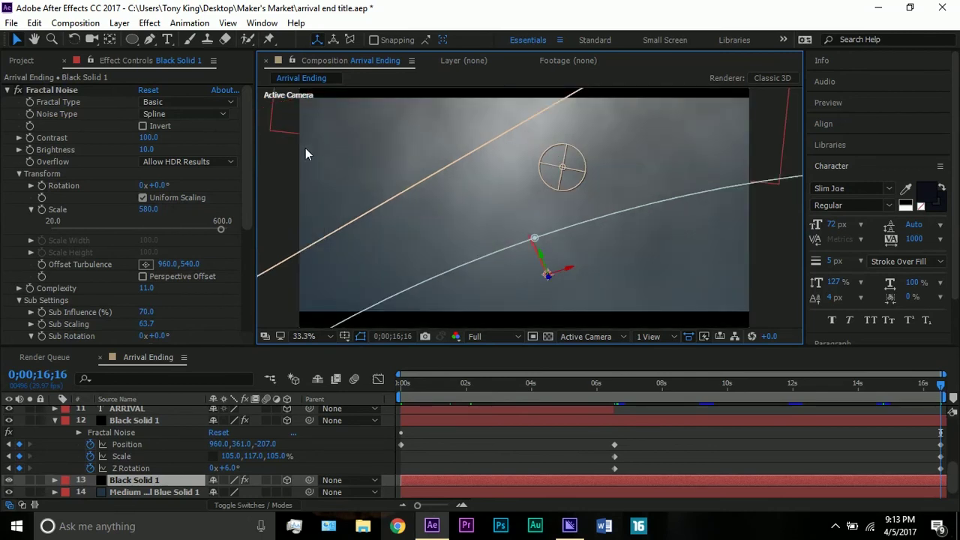
key("comma")
key("comma")
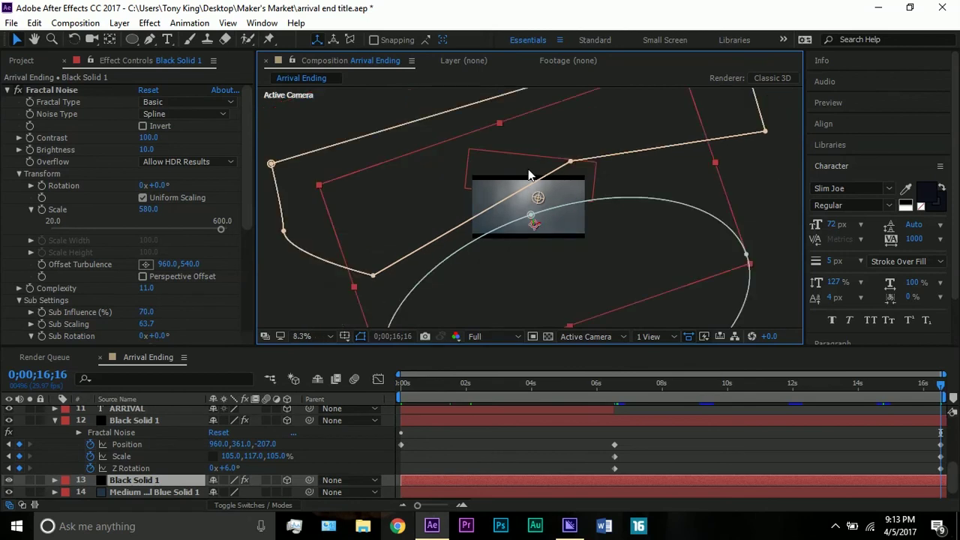
left_click(286, 283)
left_click(153, 468)
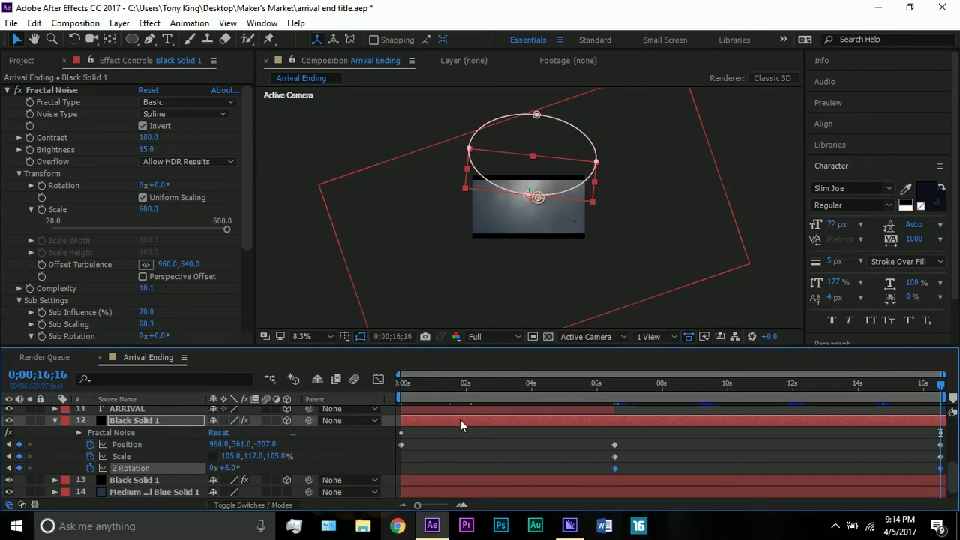
Turn on the visibility of title text layers 2 to 9 and fit the picture in the viewer at 0;00;07;17.
left_click(55, 421)
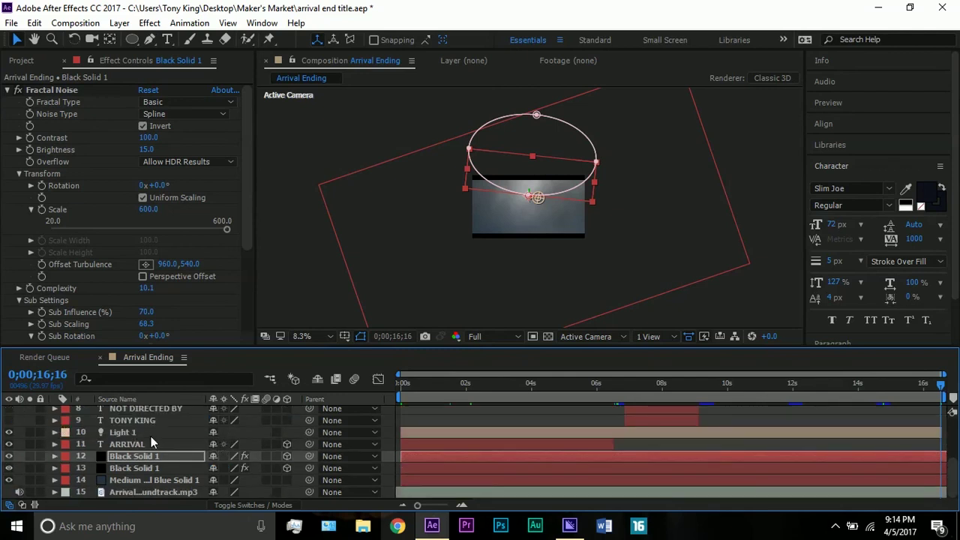
scroll(150, 441, "up", 2)
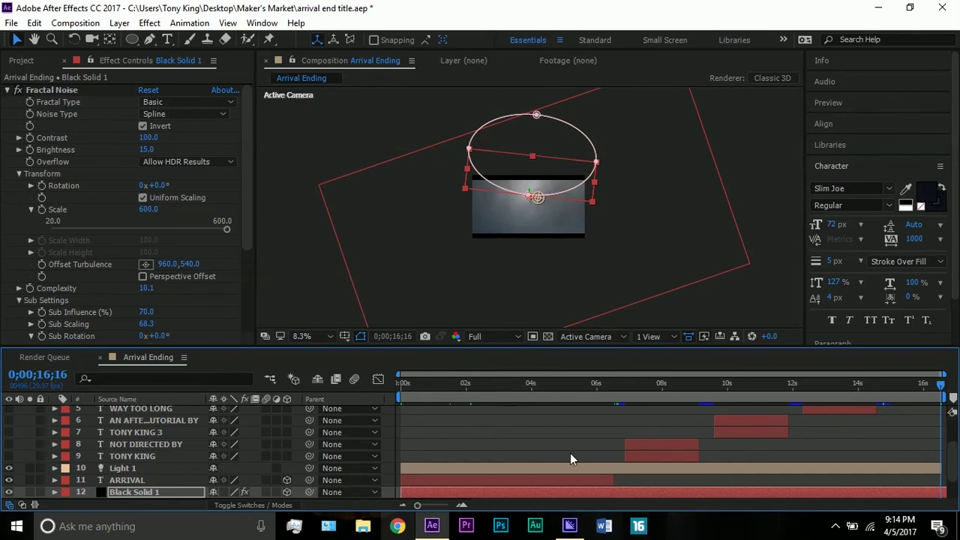
scroll(571, 453, "up", 2)
scroll(664, 450, "down", 2)
left_click(648, 382)
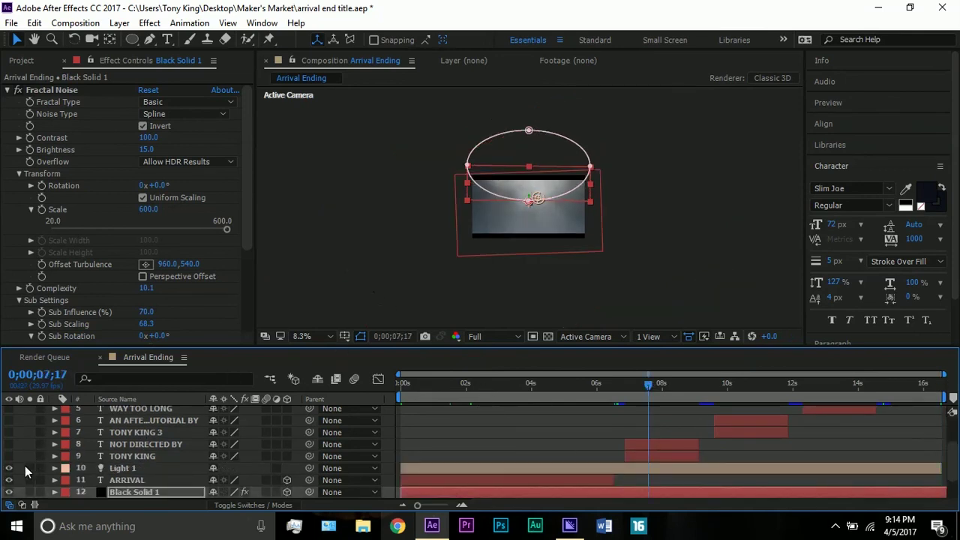
left_click_drag(9, 456, 20, 403)
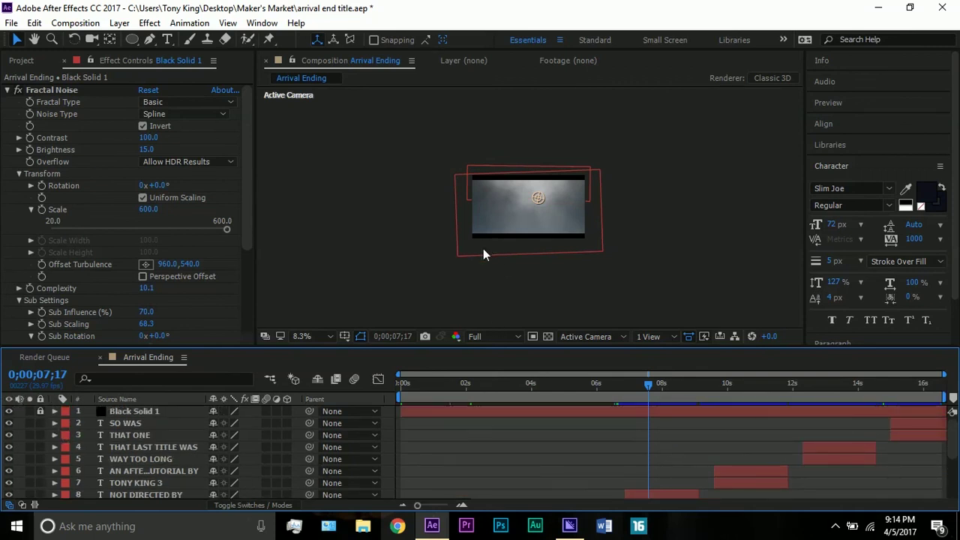
left_click(312, 336)
left_click(359, 96)
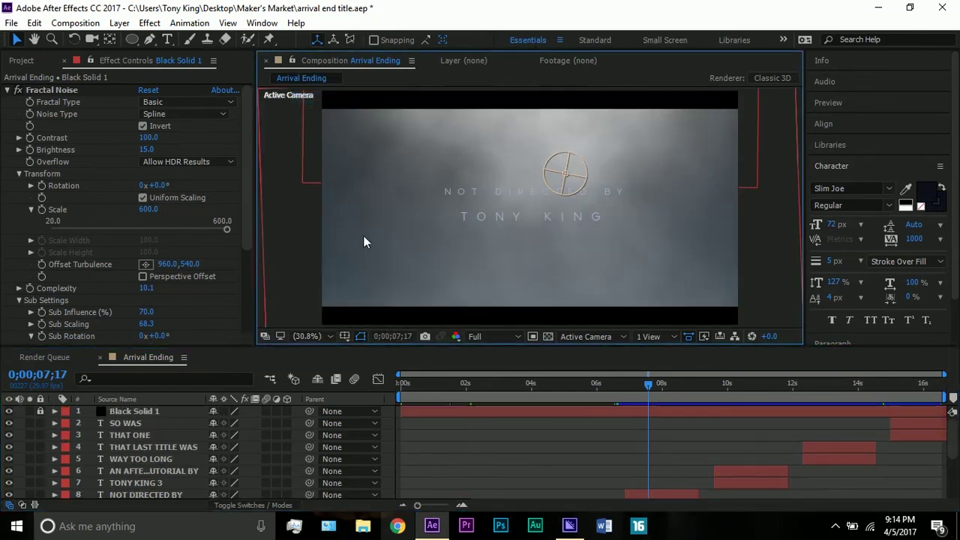
Select the name title on layer 9, inspect its text stroke colour and clear the selection.
scroll(487, 443, "down", 2)
left_click(517, 494)
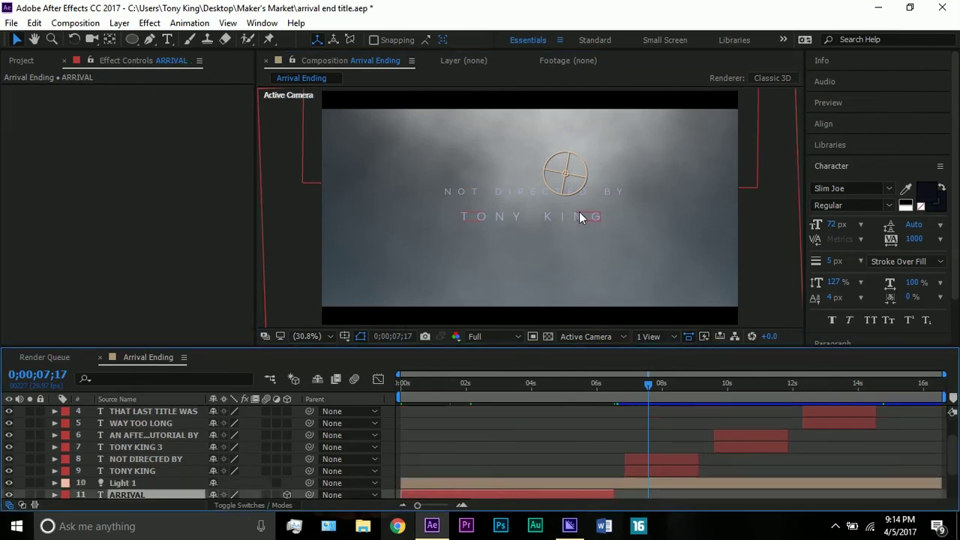
left_click(638, 474)
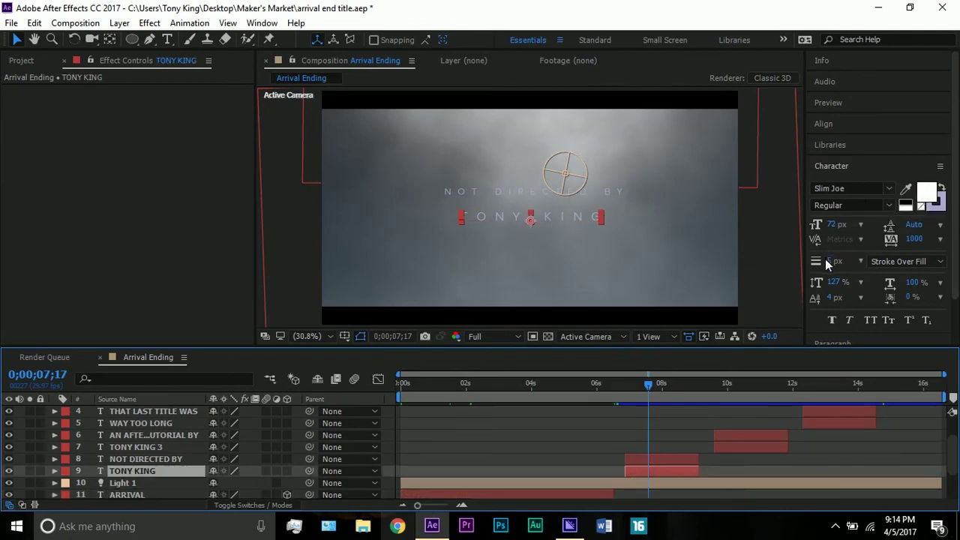
left_click(935, 204)
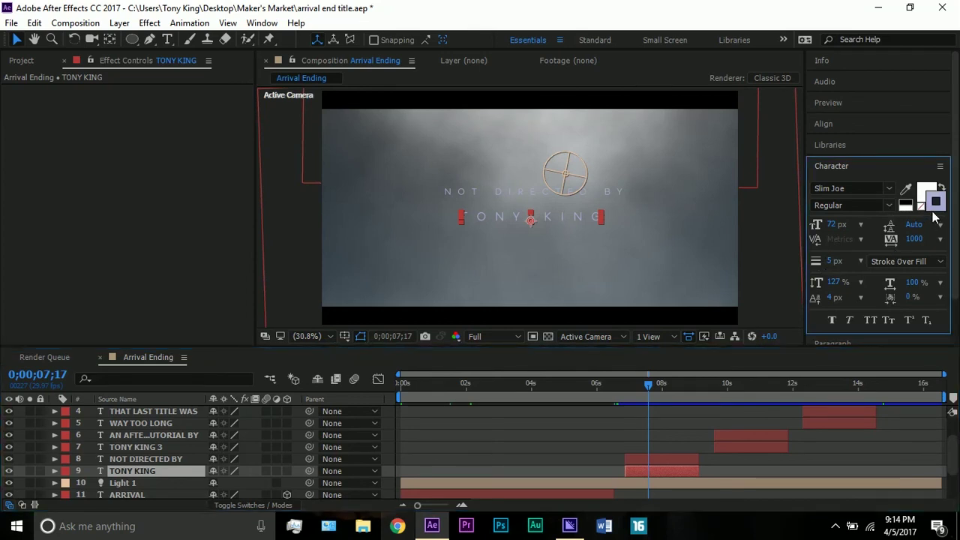
left_click(930, 204)
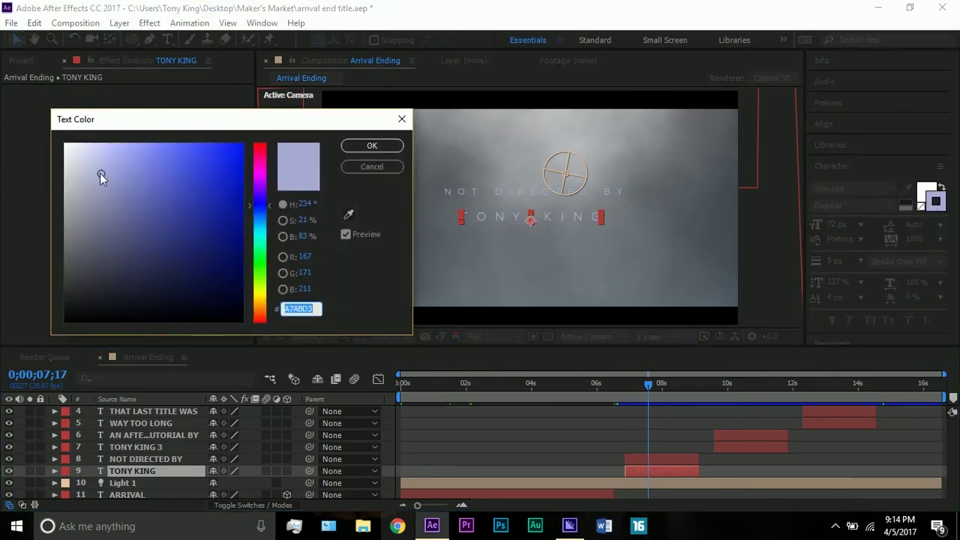
left_click(344, 147)
left_click(266, 195)
Fit the composition in the viewer and view the remaining title cards at 0;00;10;18, 0;00;13;19 and 0;00;16;02.
key(".")
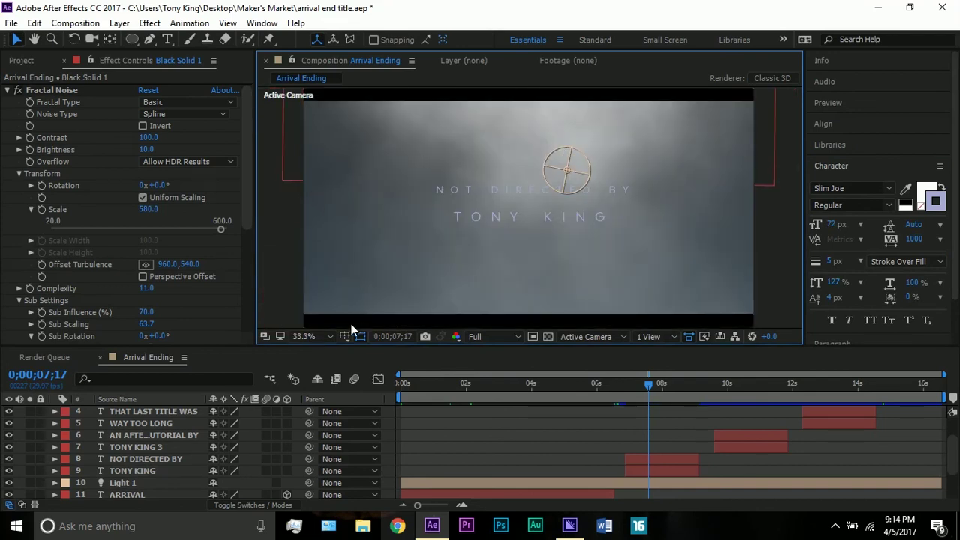
left_click(308, 336)
left_click(336, 95)
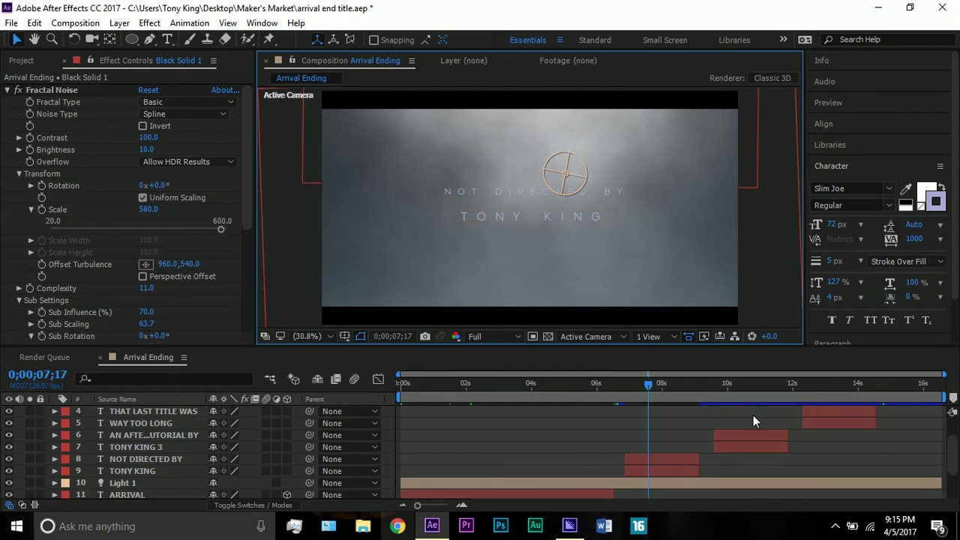
left_click(747, 384)
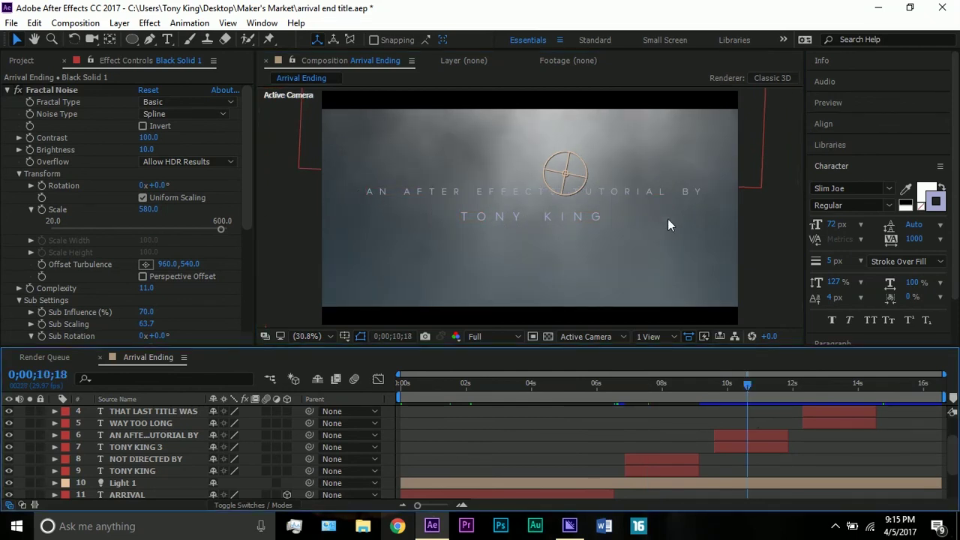
left_click(846, 382)
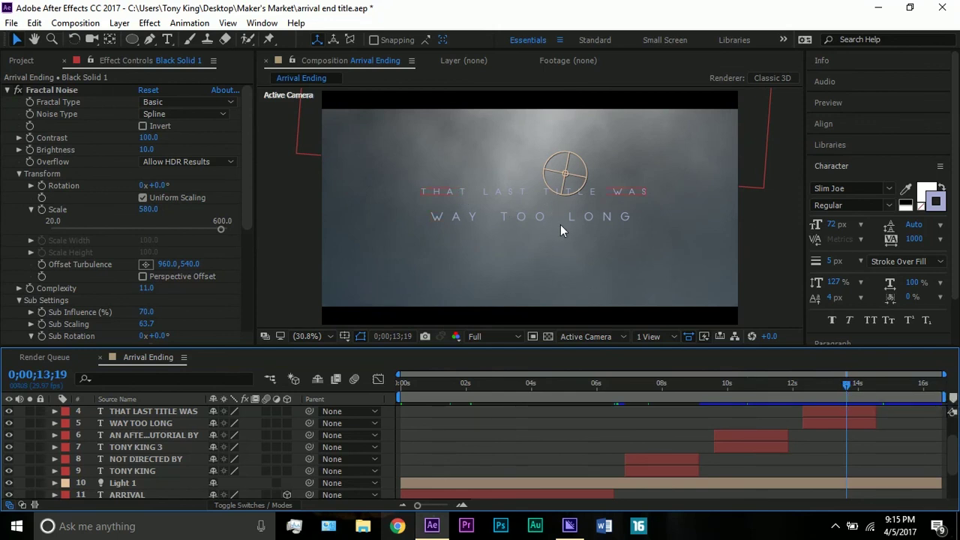
left_click(925, 382)
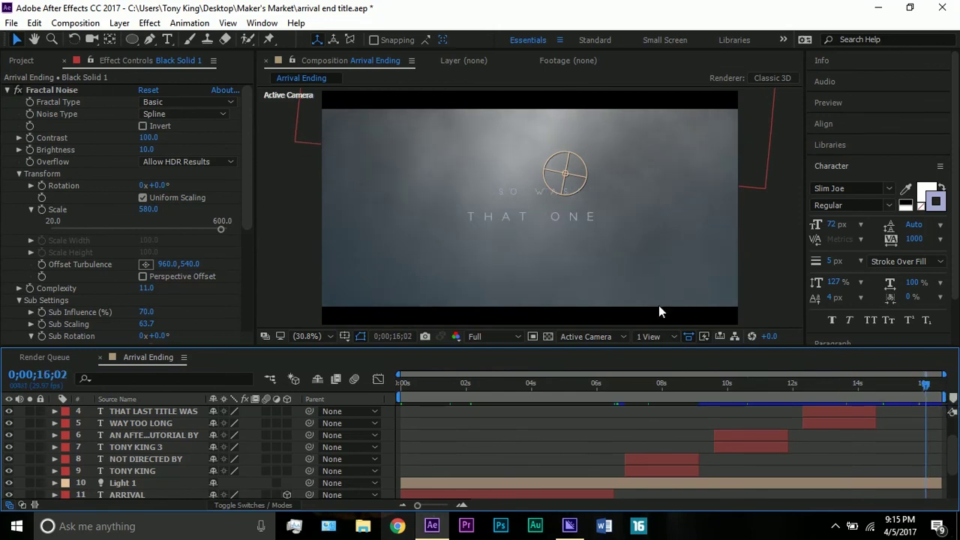
Examine the THAT ONE title frame at 0;00;16;02 with the surrounding fog layer outlines, and fit the composition in the viewer again.
scroll(769, 272, "down", 2)
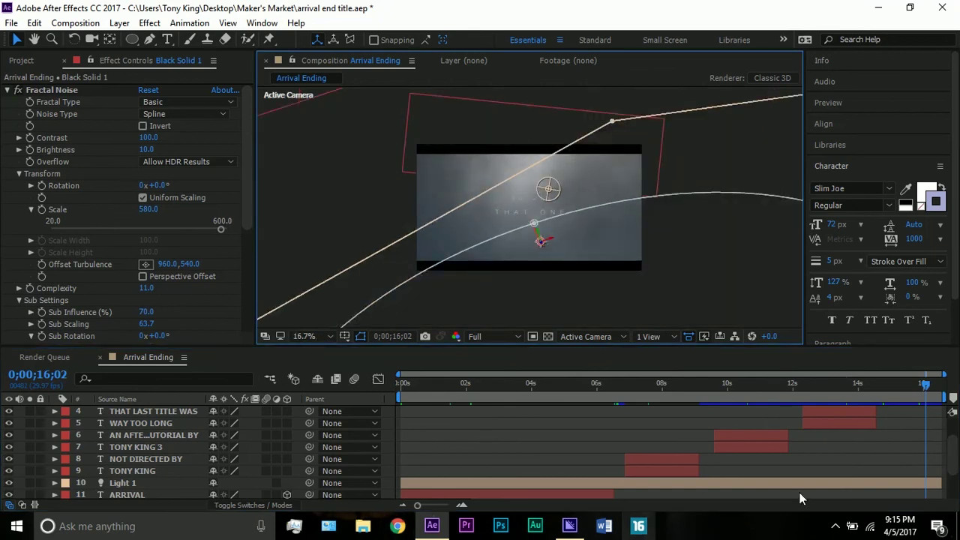
key("period")
key("period")
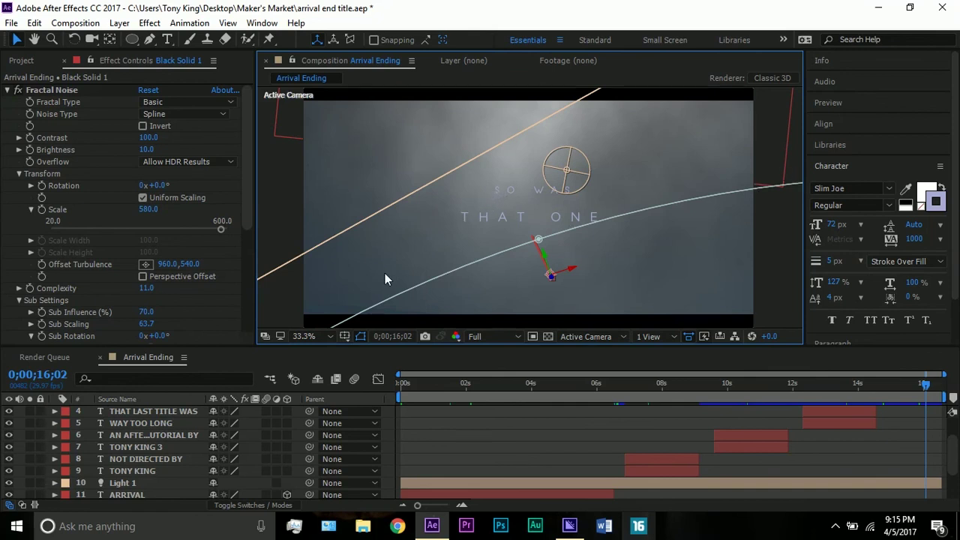
scroll(375, 273, "down", 3)
scroll(419, 255, "up", 2)
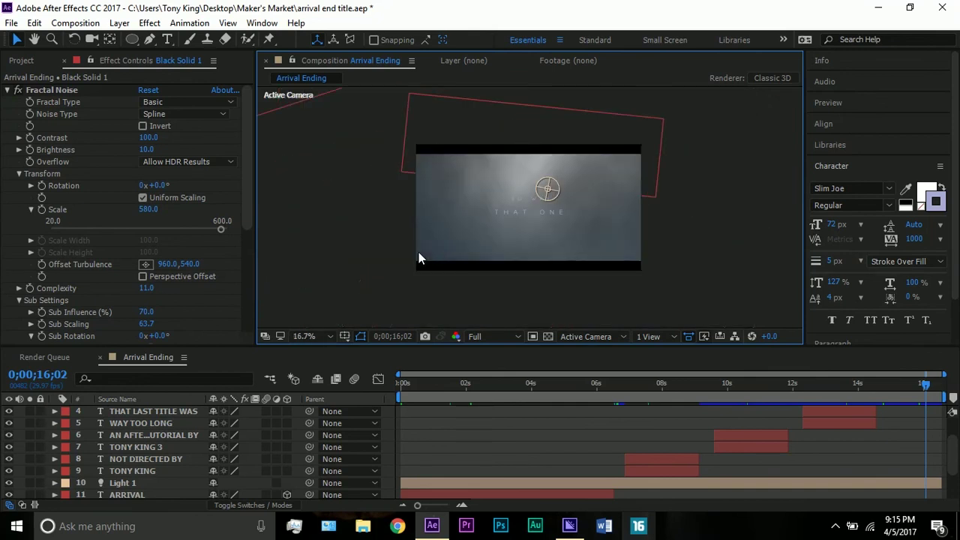
key("period")
left_click(325, 335)
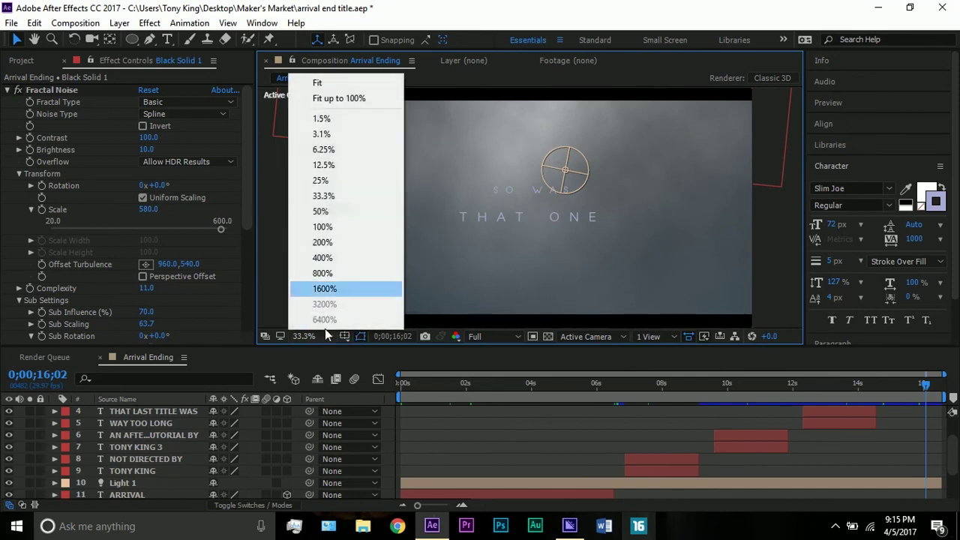
left_click(359, 97)
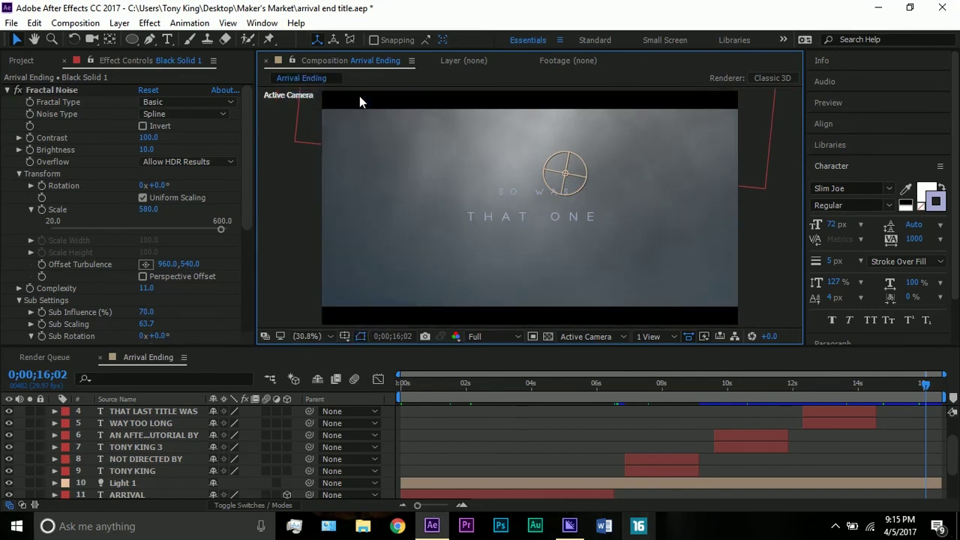
Locate the SO WAS title layer in the upper part of the layer stack, select it and clear the selection.
scroll(465, 428, "up", 3)
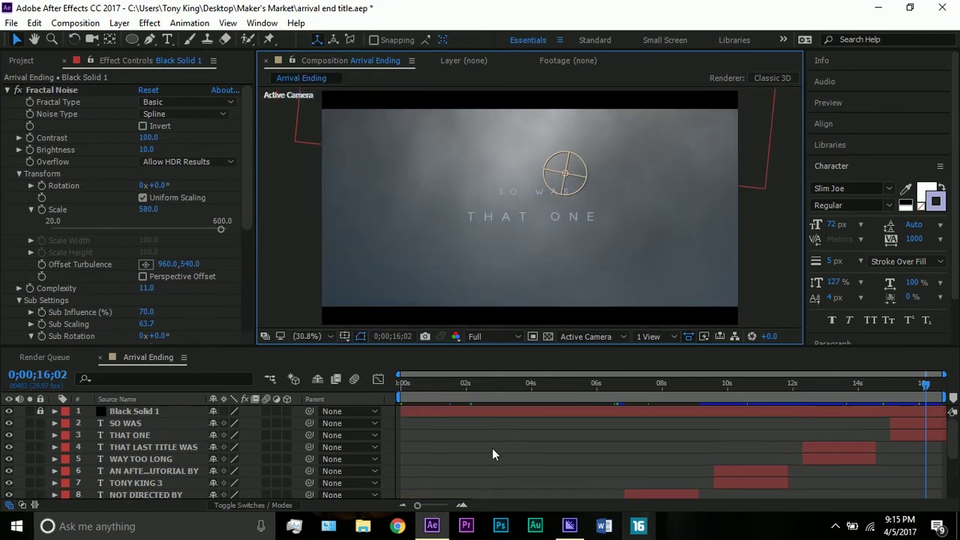
left_click(897, 427)
left_click(538, 202)
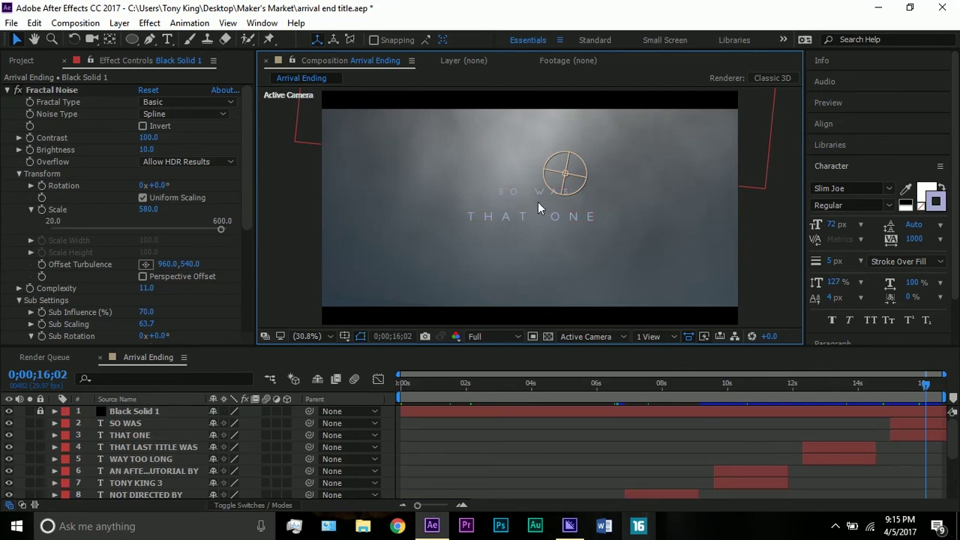